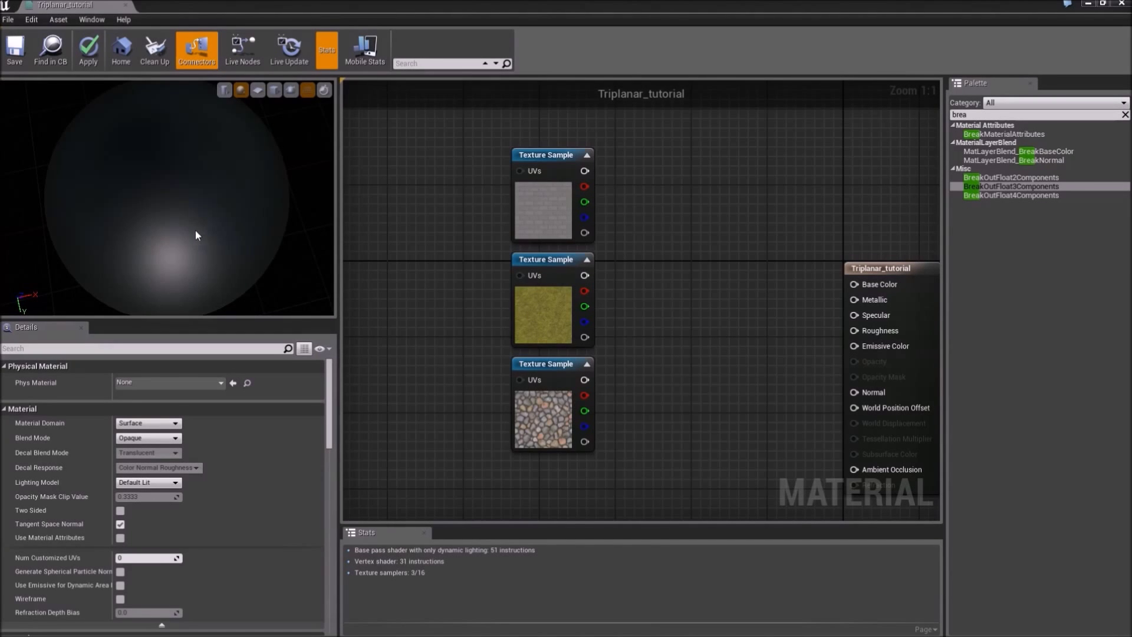
# Step: Connect the grass Texture Sample's main color output to the material's Emissive Color input and check the preview sphere
pyautogui.moveTo(196, 230); pyautogui.dragTo(191, 184)
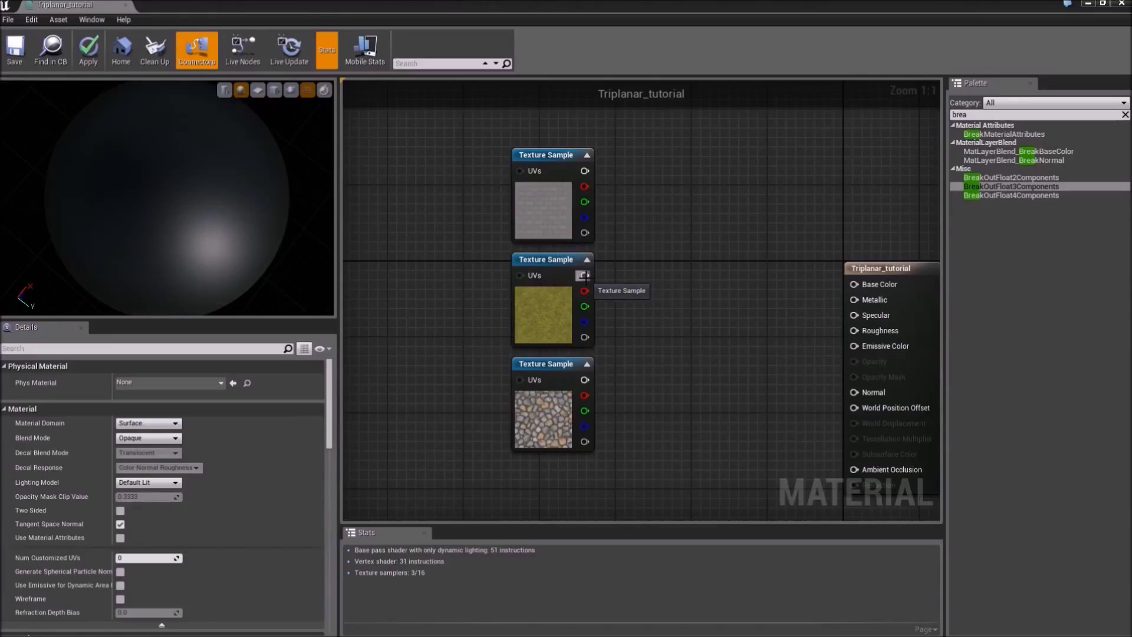
pyautogui.moveTo(584, 276); pyautogui.dragTo(855, 347)
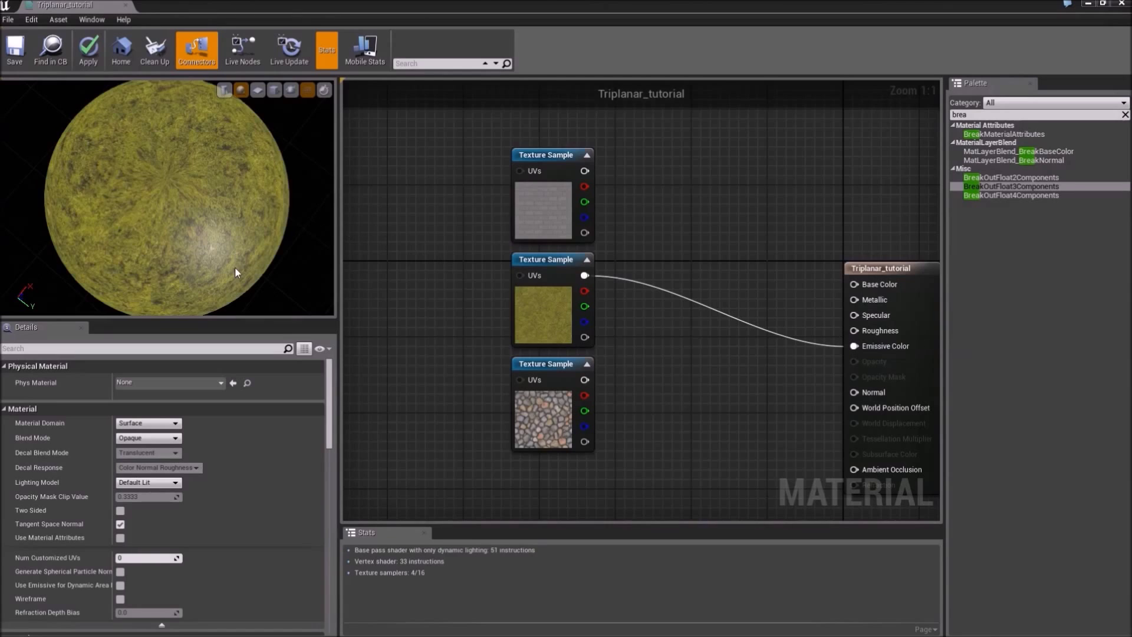
pyautogui.moveTo(154, 246); pyautogui.dragTo(156, 278)
# Step: Find VertexNormalWS among the available nodes and place it in the empty graph area below the texture samples
pyautogui.moveTo(655, 411); pyautogui.dragTo(678, 260, button='right')
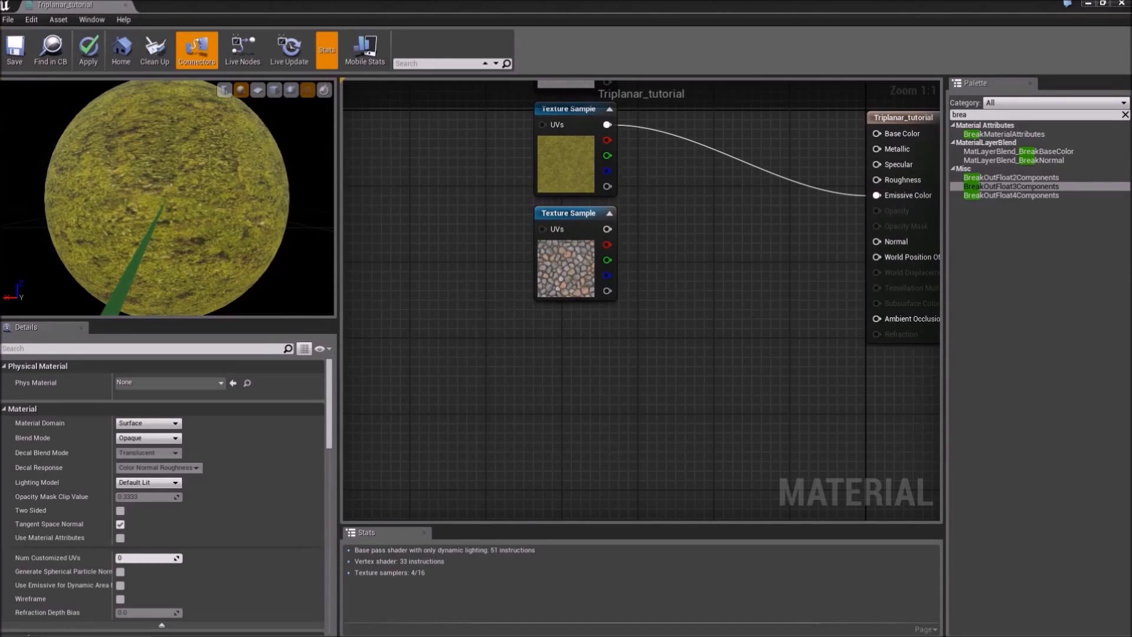
pyautogui.moveTo(695, 420); pyautogui.dragTo(674, 413, button='right')
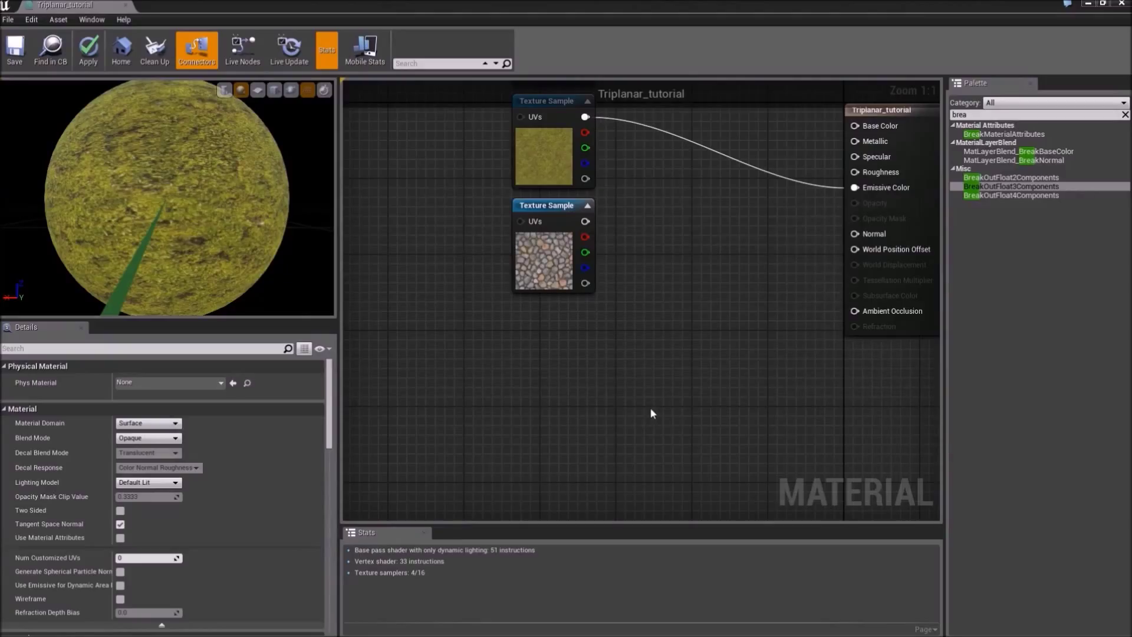
pyautogui.press('BackSpace')
pyautogui.press('BackSpace')
pyautogui.press('BackSpace')
pyautogui.press('BackSpace')
pyautogui.write('verte')
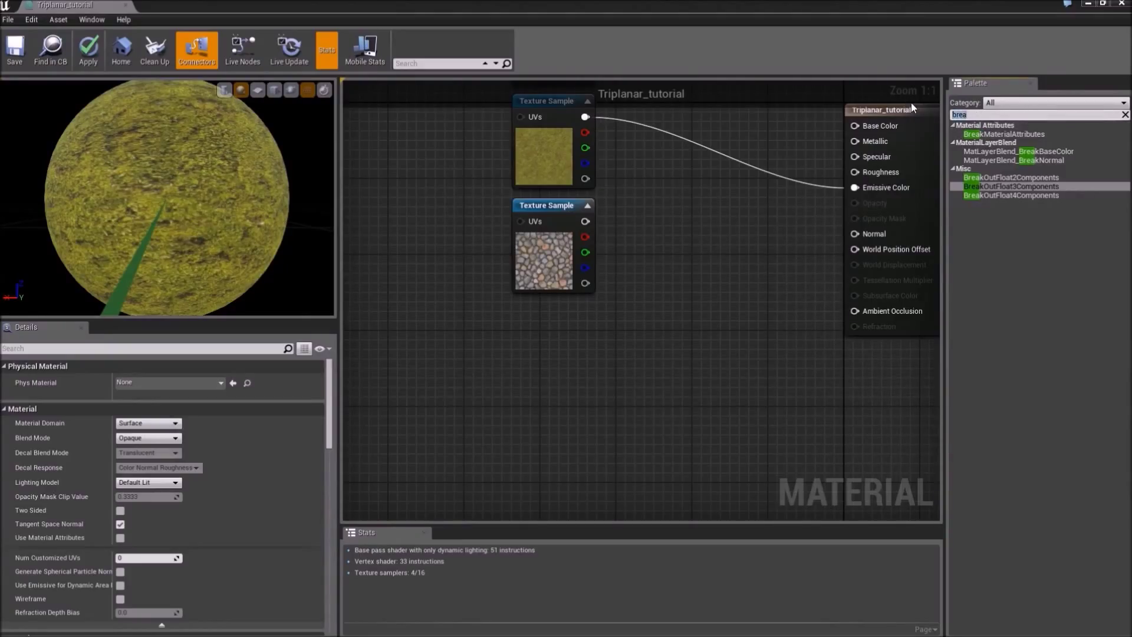
pyautogui.write('x')
pyautogui.press('Down')
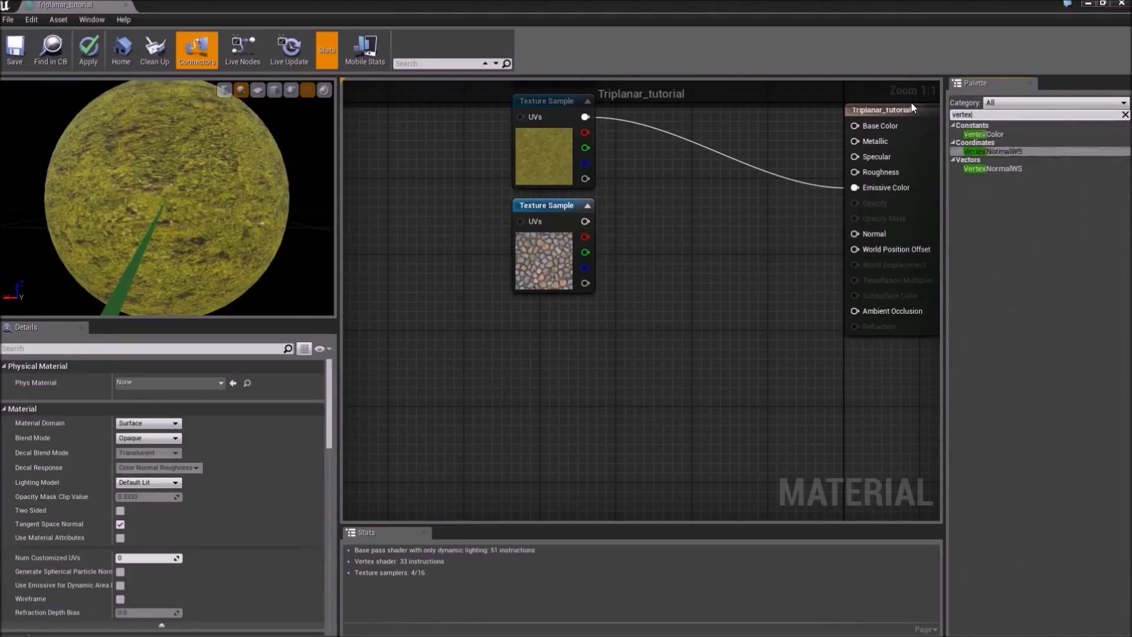
pyautogui.press('Down')
pyautogui.press('Up')
pyautogui.press('Return')
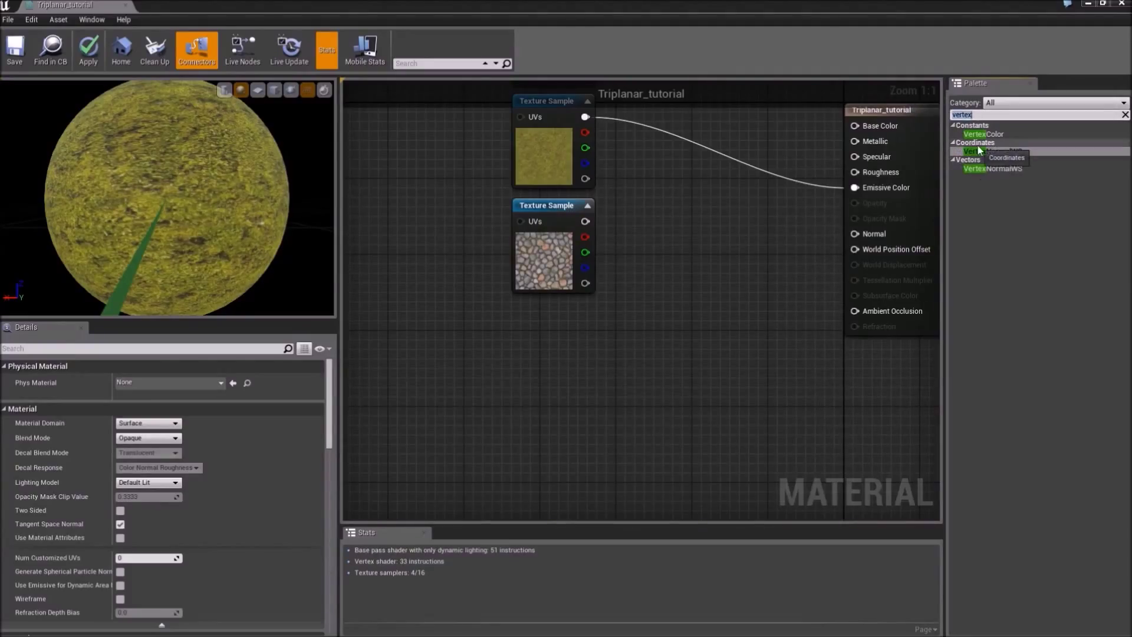
pyautogui.moveTo(973, 152); pyautogui.dragTo(413, 384)
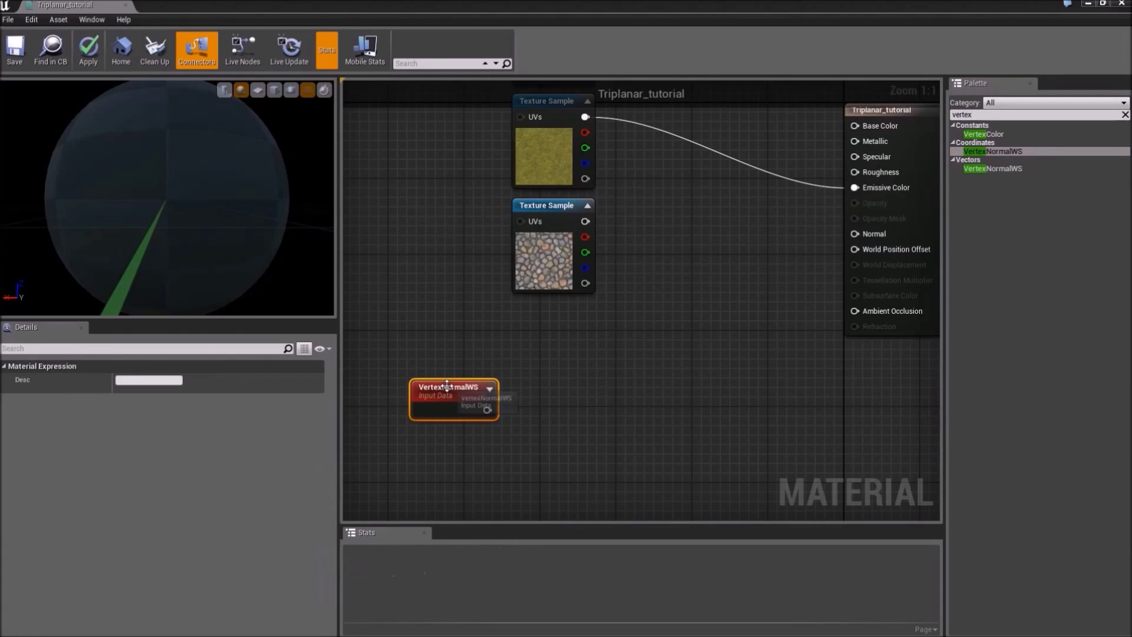
# Step: Add an Abs node fed by VertexNormalWS and arrange the two nodes side by side
pyautogui.moveTo(487, 410); pyautogui.dragTo(542, 426)
pyautogui.write('a')
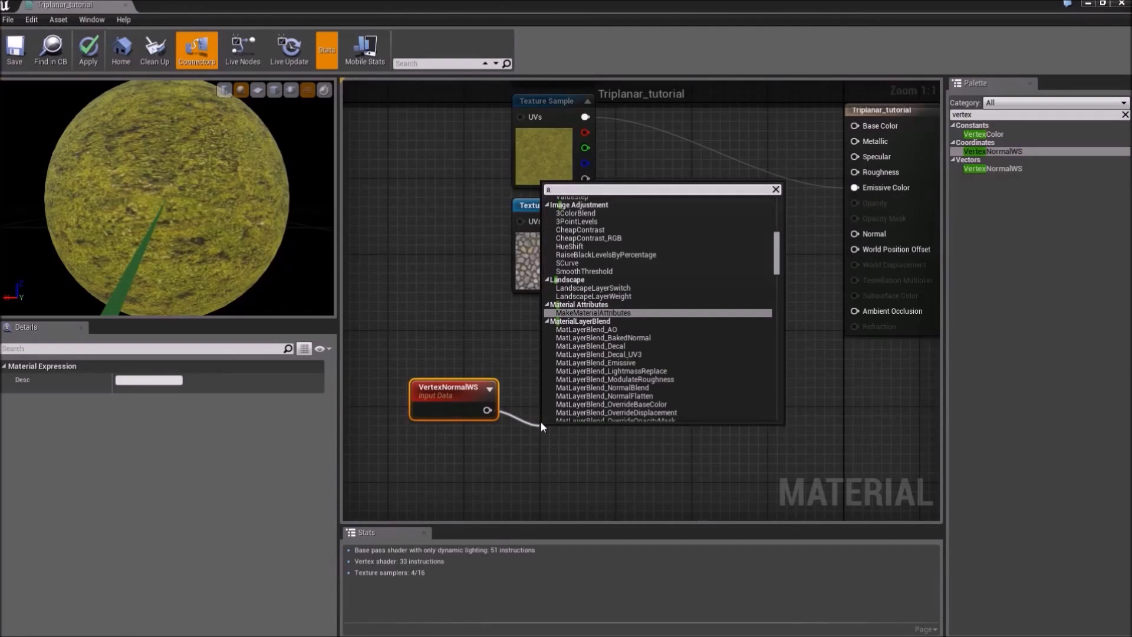
pyautogui.write('bs')
pyautogui.press('Return')
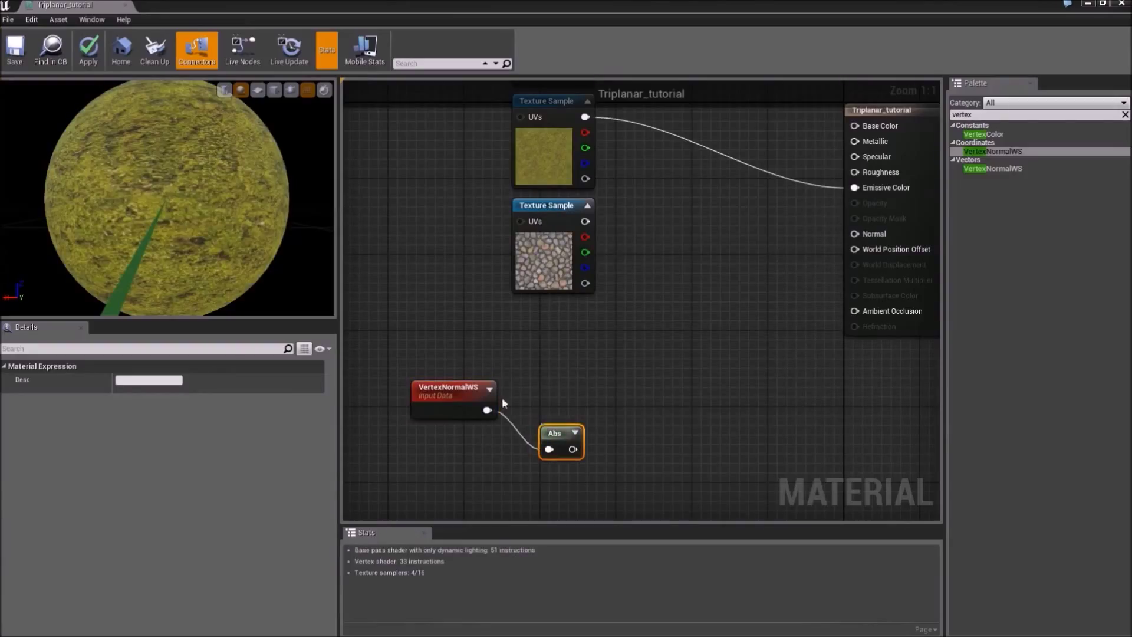
pyautogui.moveTo(459, 398); pyautogui.dragTo(418, 358)
pyautogui.moveTo(547, 440); pyautogui.dragTo(489, 350)
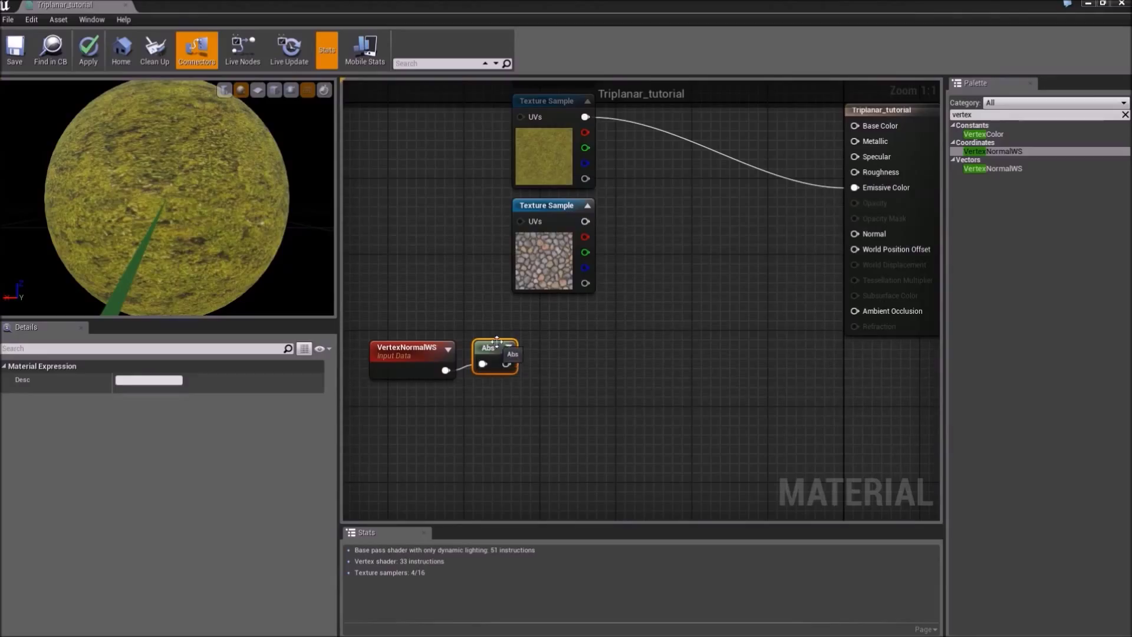
# Step: Add a Power node with its Base input fed by the Abs output
pyautogui.moveTo(506, 364); pyautogui.dragTo(564, 362)
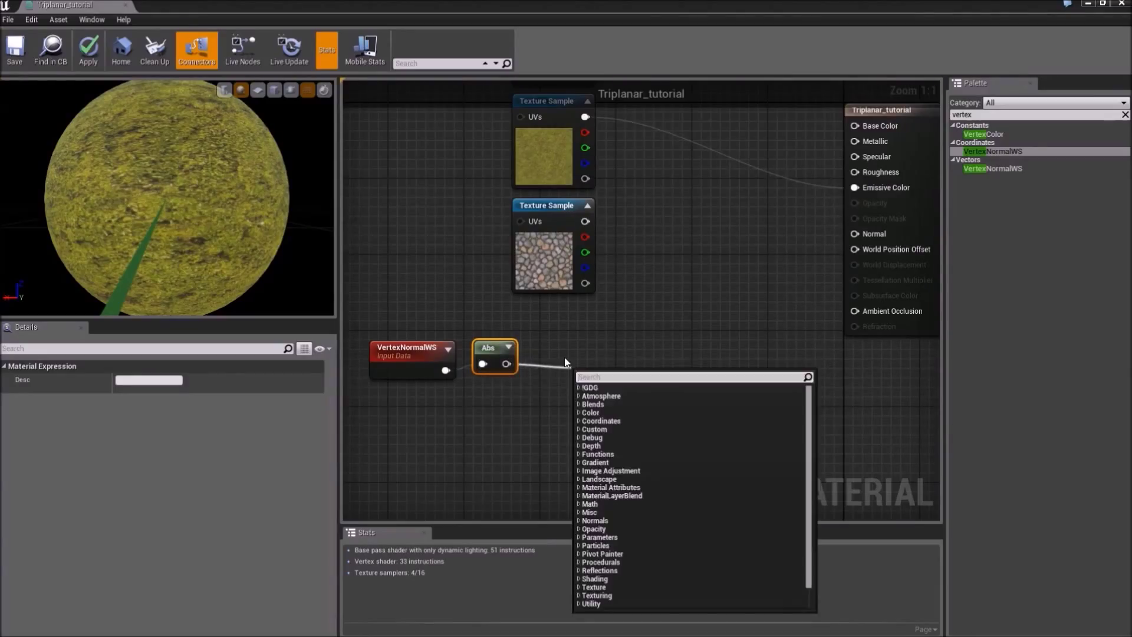
pyautogui.write('poer')
pyautogui.press('BackSpace')
pyautogui.press('BackSpace')
pyautogui.write('wer')
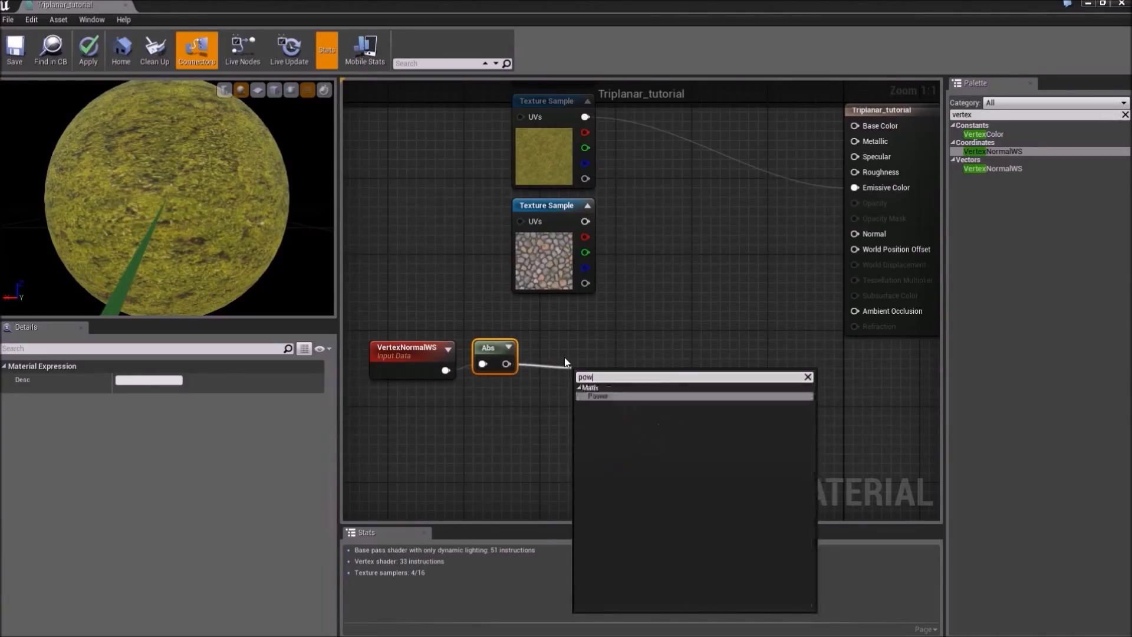
pyautogui.press('Return')
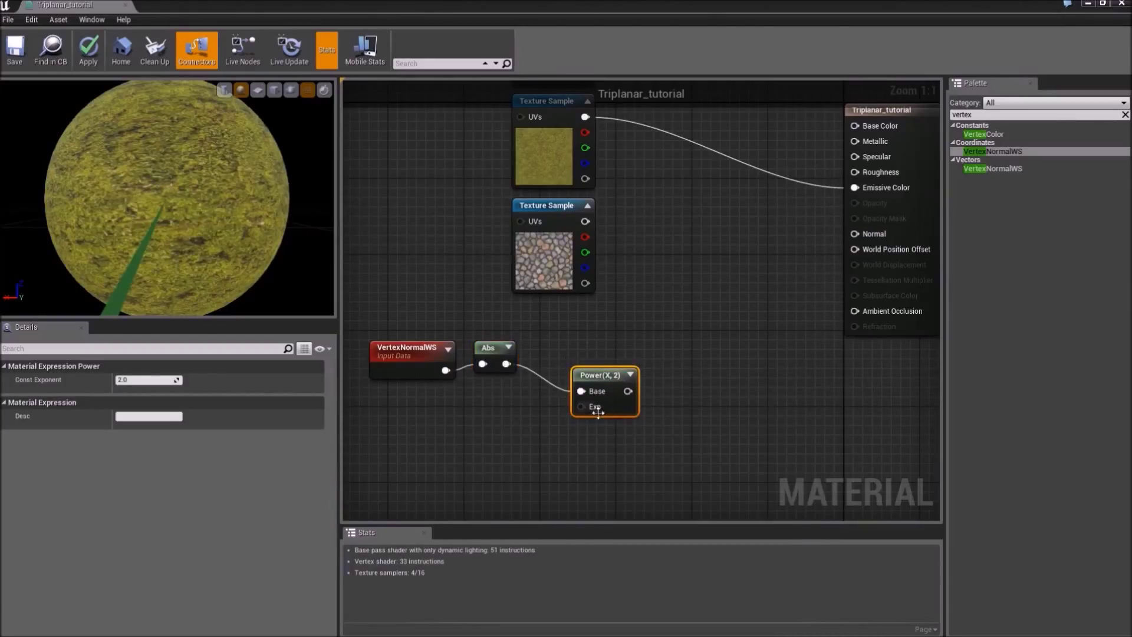
# Step: Add a Constant node below the Power node and wire it into the Exp input
pyautogui.click(560, 429)
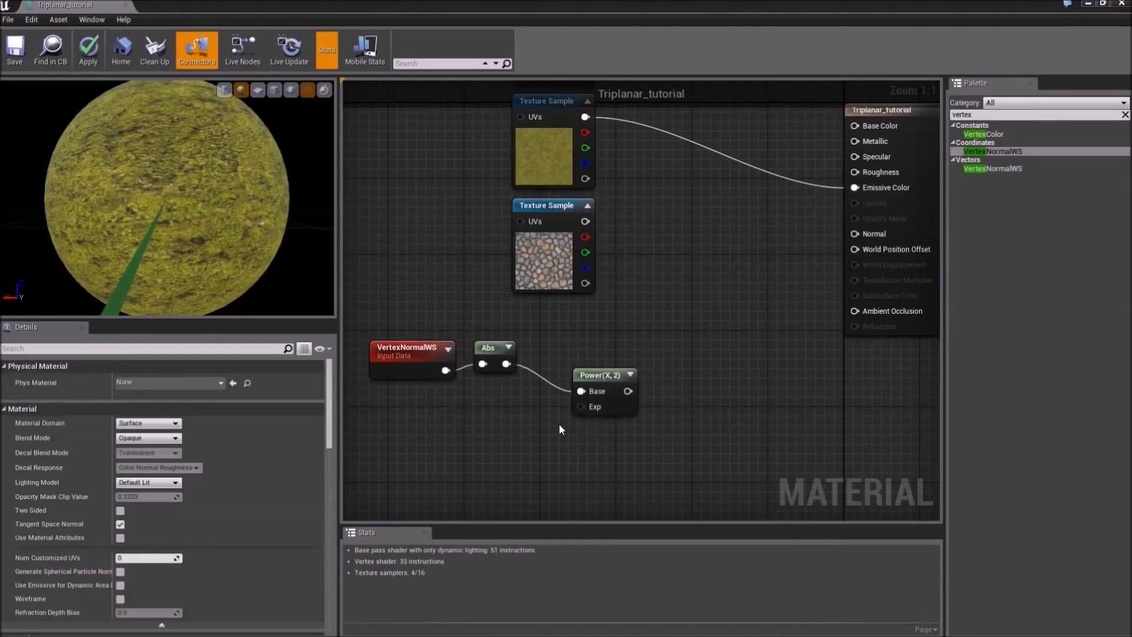
pyautogui.click(559, 425)
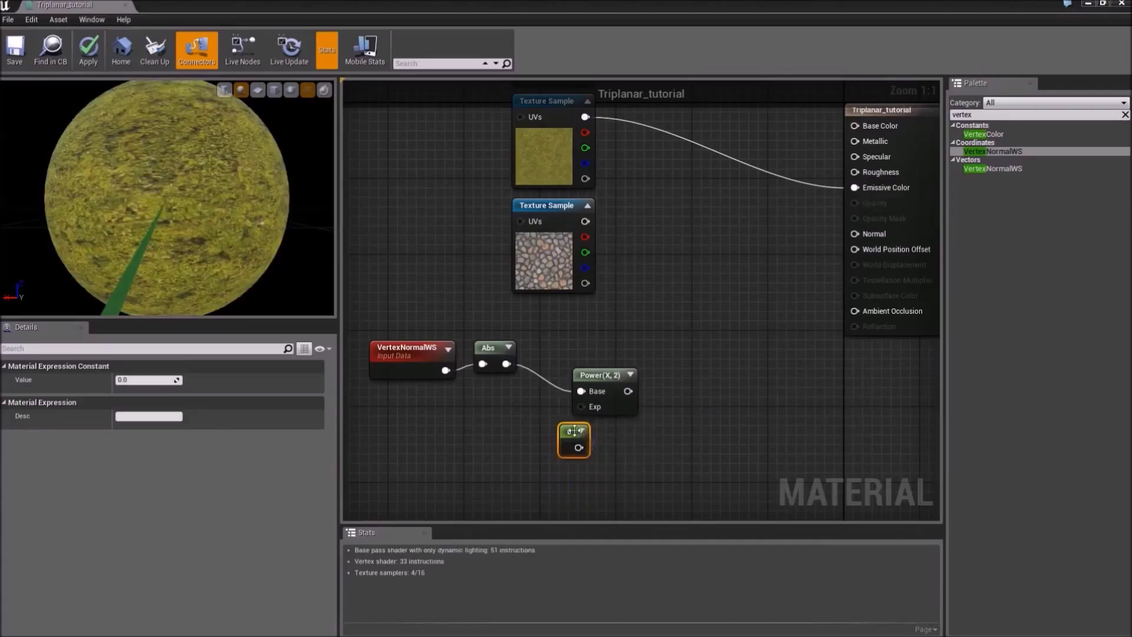
pyautogui.moveTo(574, 431)
pyautogui.mouseDown()
pyautogui.moveTo(518, 433)
pyautogui.moveTo(547, 469)
pyautogui.moveTo(570, 416)
pyautogui.mouseUp()
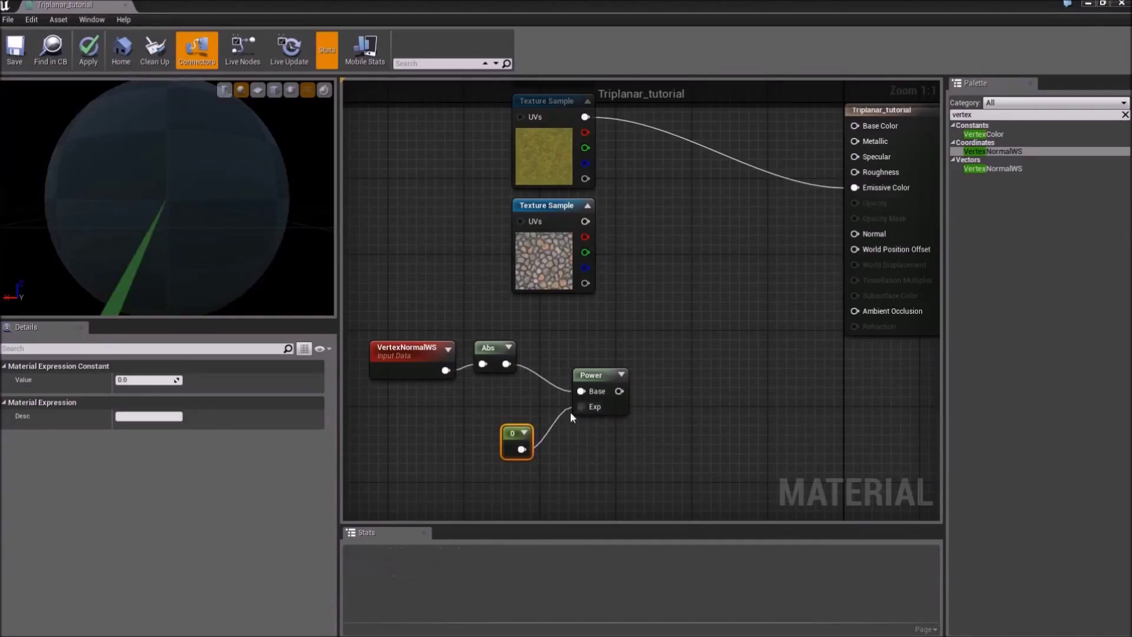
# Step: Convert the exponent constant into a scalar parameter named Input Blend Strength and tidy the positions of it and the Abs node
pyautogui.rightClick(516, 435)
pyautogui.click(518, 439)
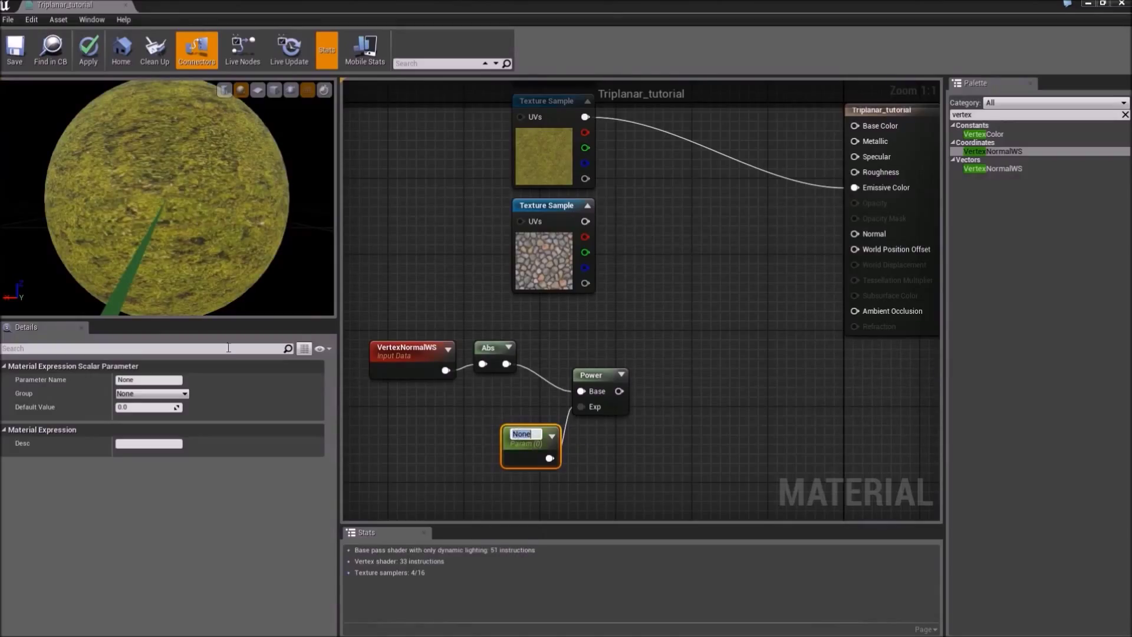
pyautogui.click(150, 379)
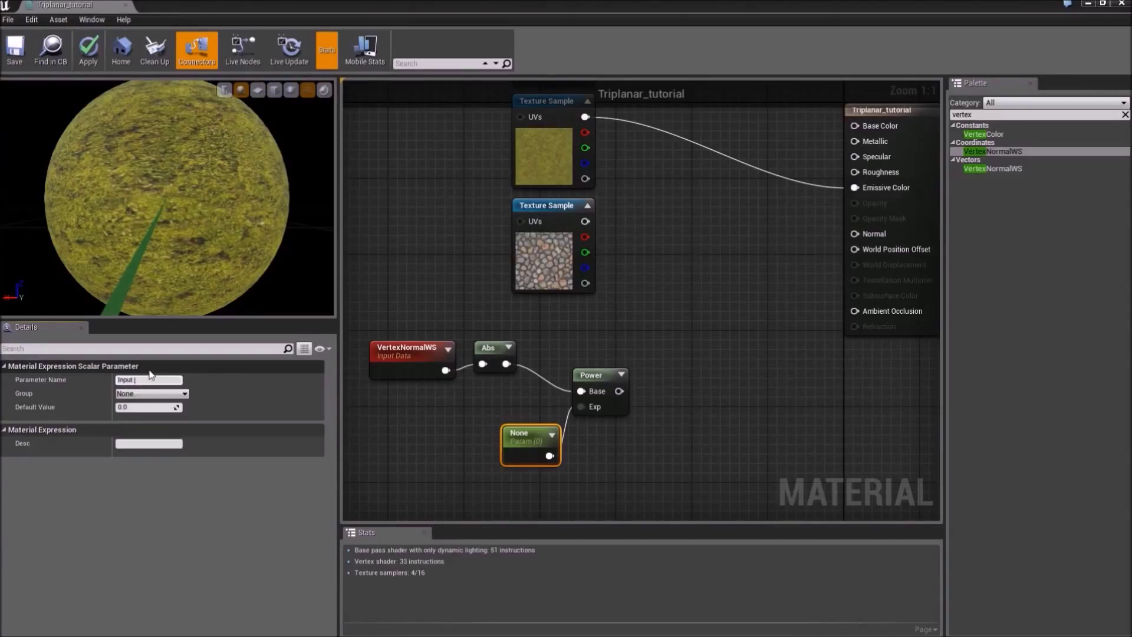
pyautogui.write('Sh')
pyautogui.press('Return')
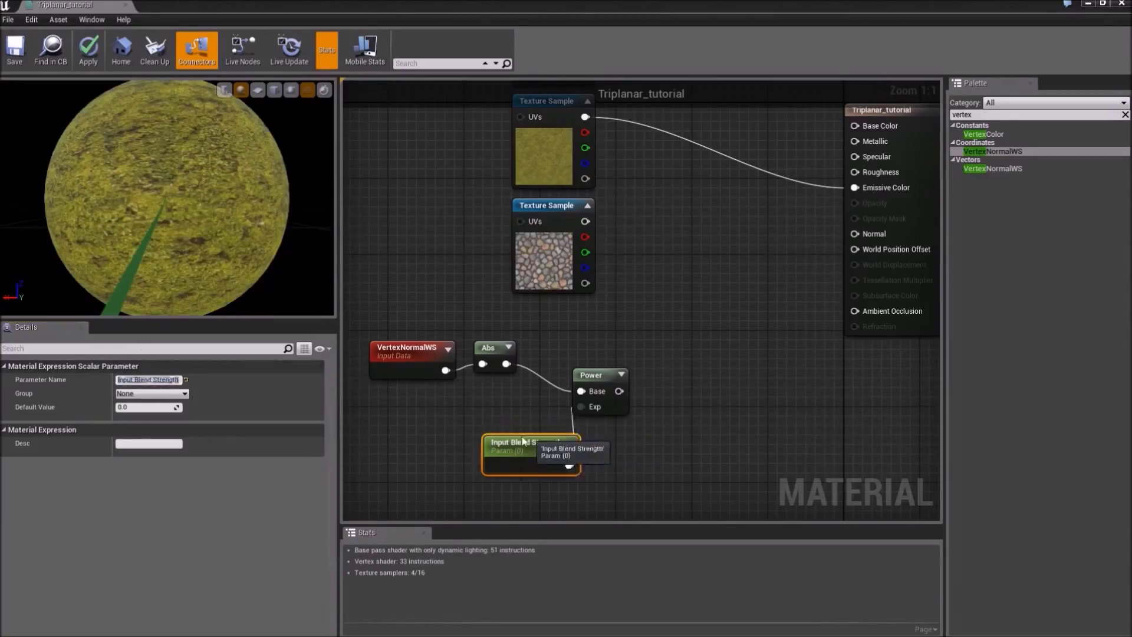
pyautogui.moveTo(523, 441); pyautogui.dragTo(456, 432)
pyautogui.moveTo(490, 345); pyautogui.dragTo(498, 354)
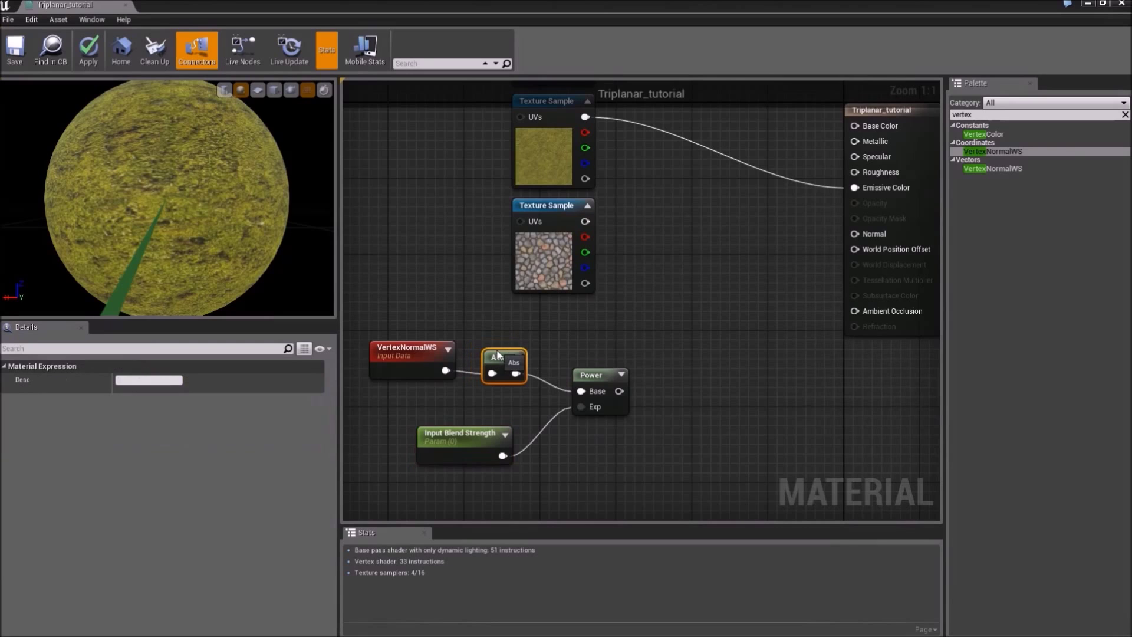
# Step: Add a BreakOutFloat3Components node fed by the Power output, and move the whole vertex normal chain farther from the material node
pyautogui.moveTo(481, 331); pyautogui.dragTo(415, 353, button='right')
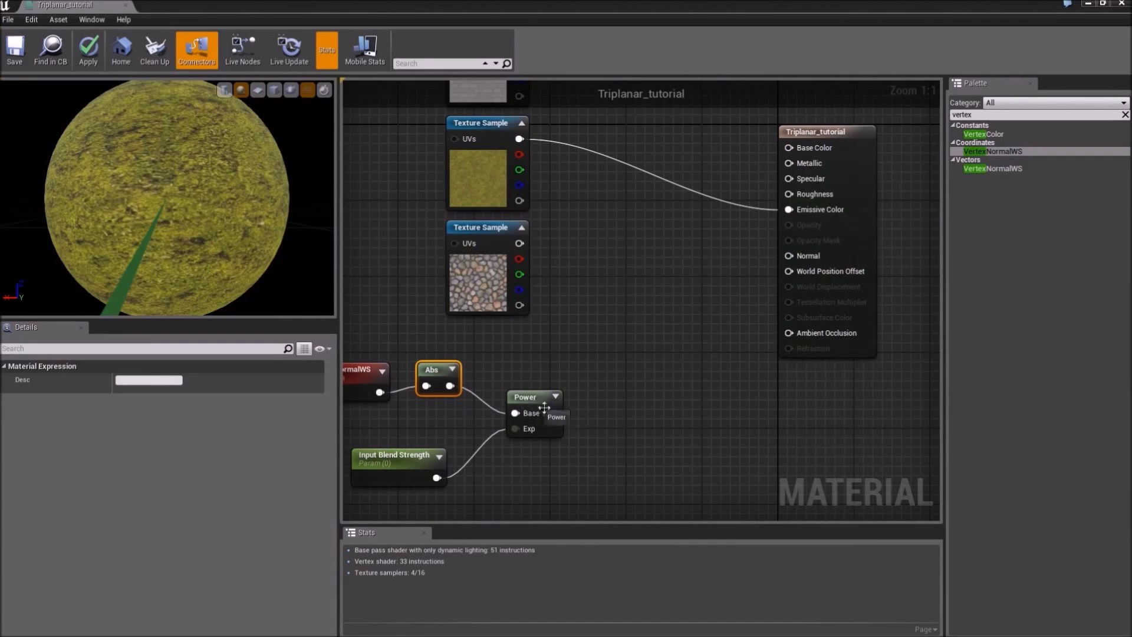
pyautogui.moveTo(553, 413); pyautogui.dragTo(579, 409)
pyautogui.write('brea')
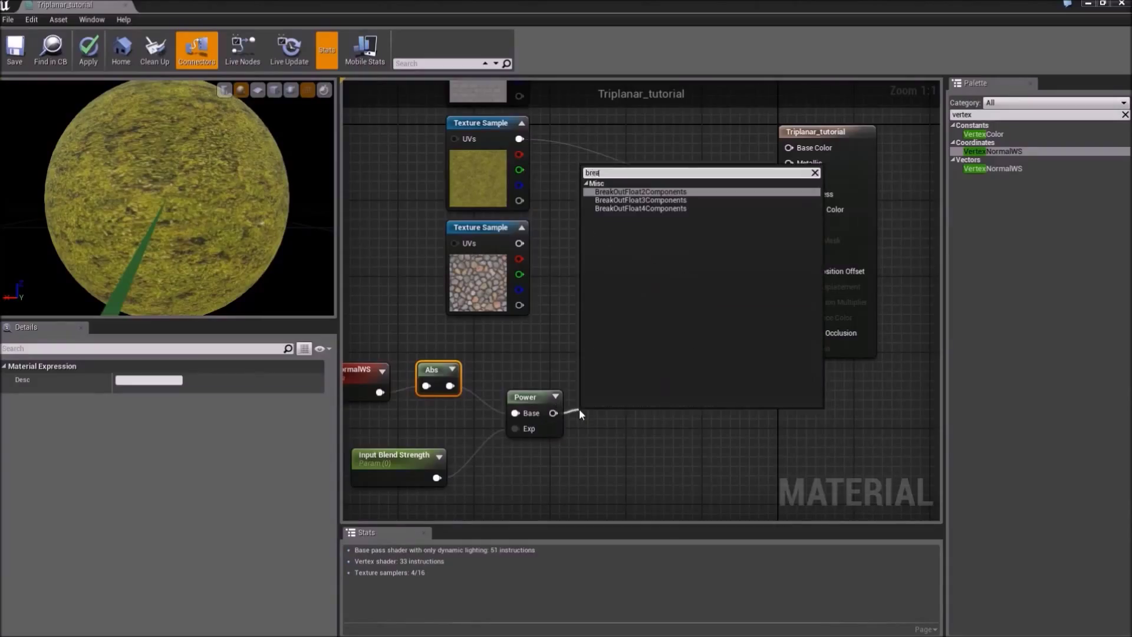
pyautogui.write('k')
pyautogui.press('BackSpace')
pyautogui.press('BackSpace')
pyautogui.press('BackSpace')
pyautogui.press('BackSpace')
pyautogui.press('BackSpace')
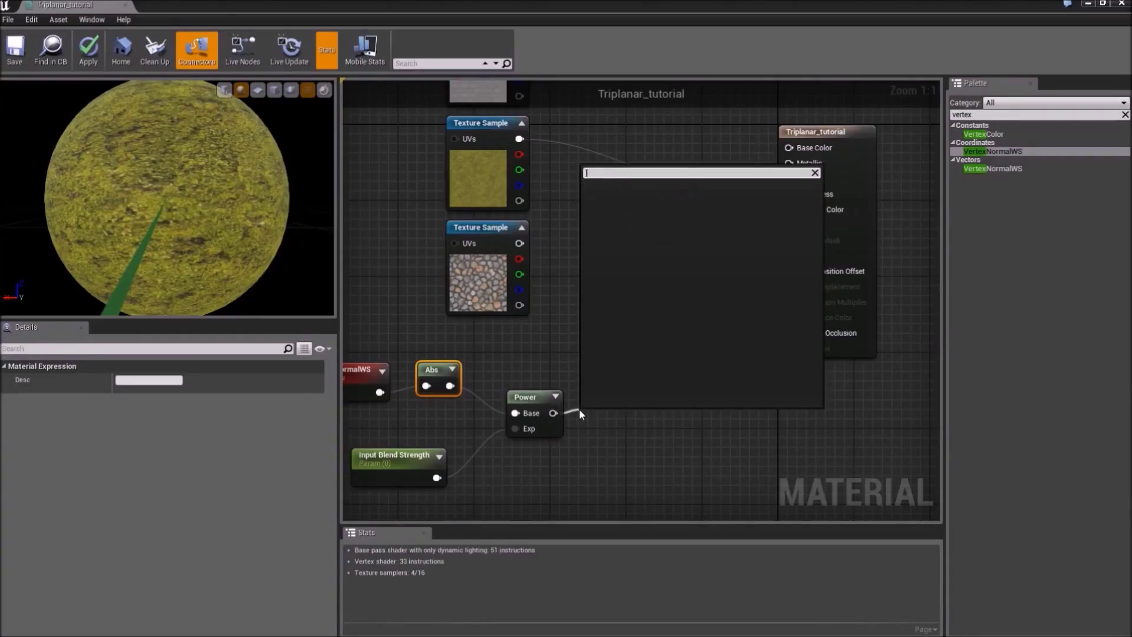
pyautogui.write('brea')
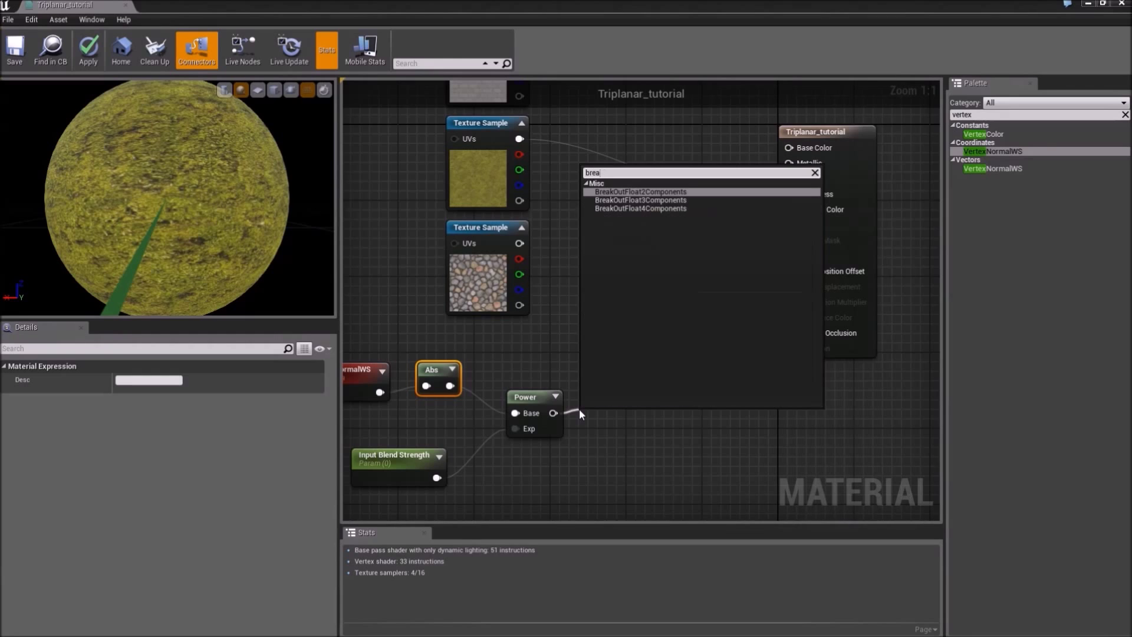
pyautogui.press('Down')
pyautogui.press('Return')
pyautogui.moveTo(632, 405); pyautogui.dragTo(790, 304, button='right')
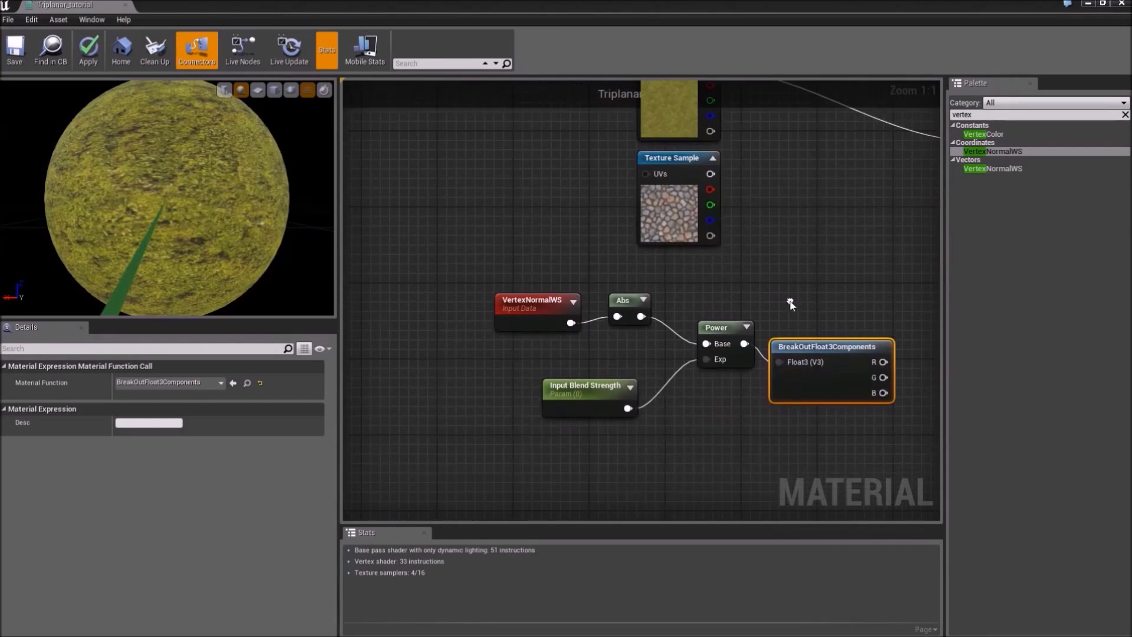
pyautogui.moveTo(461, 303); pyautogui.dragTo(858, 440)
pyautogui.moveTo(941, 324); pyautogui.dragTo(613, 420, button='right')
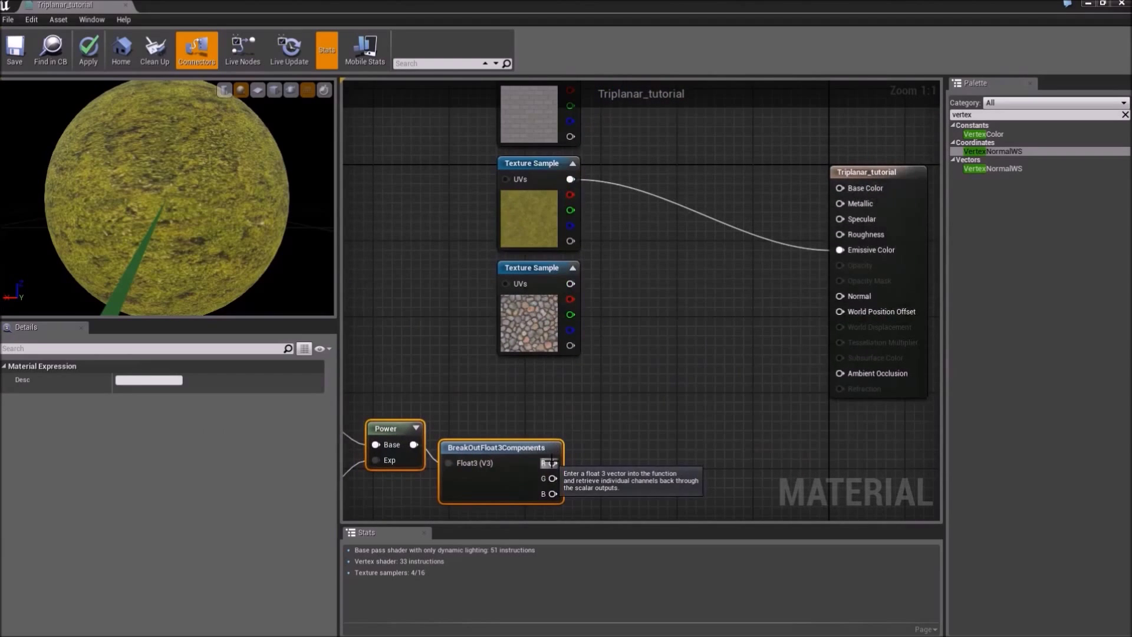
# Step: Multiply the grass texture by the R output of BreakOutFloat3Components, feed the result into Emissive Color and check the preview
pyautogui.moveTo(570, 179); pyautogui.dragTo(642, 183)
pyautogui.write('mul')
pyautogui.press('Return')
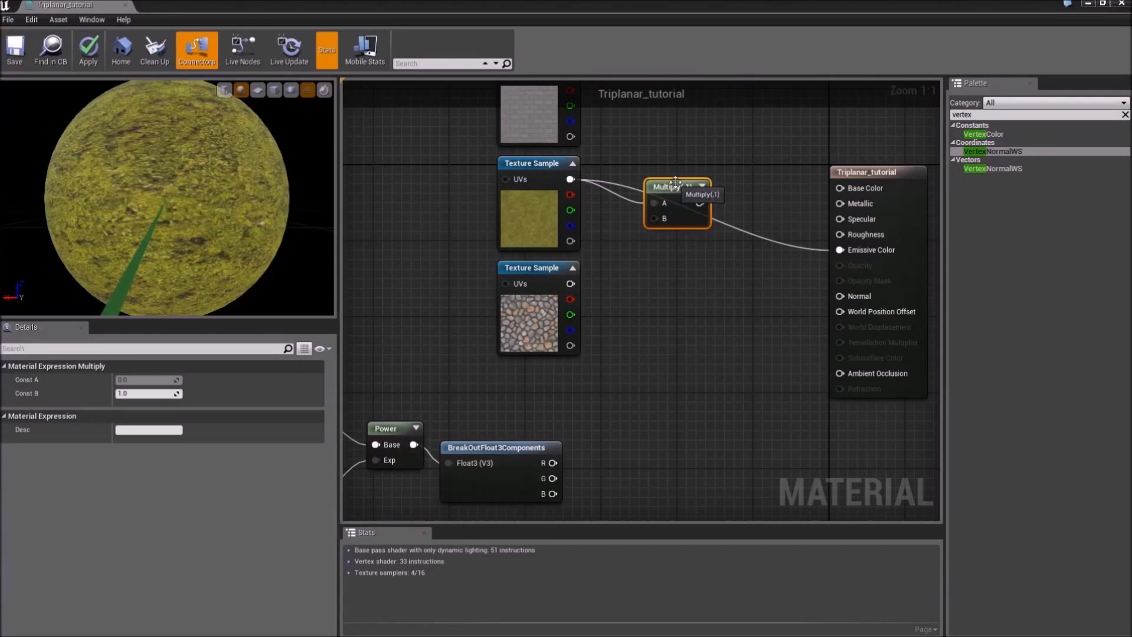
pyautogui.moveTo(674, 185); pyautogui.dragTo(688, 190)
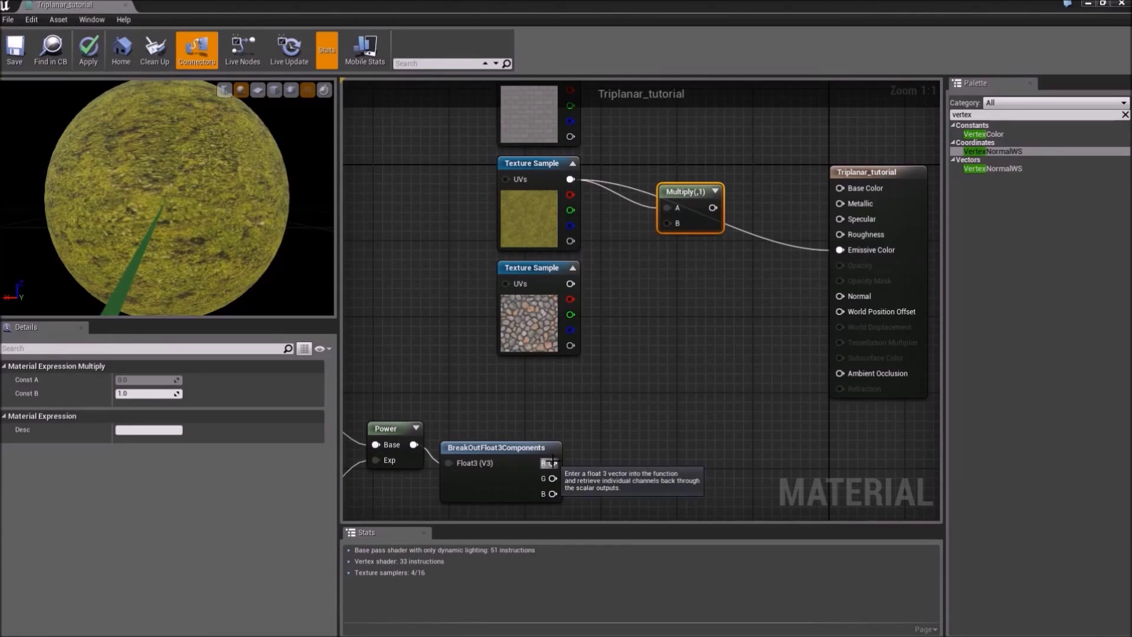
pyautogui.moveTo(552, 462); pyautogui.dragTo(840, 250)
pyautogui.moveTo(192, 194); pyautogui.dragTo(230, 232)
pyautogui.scroll(-5, 323, 260)
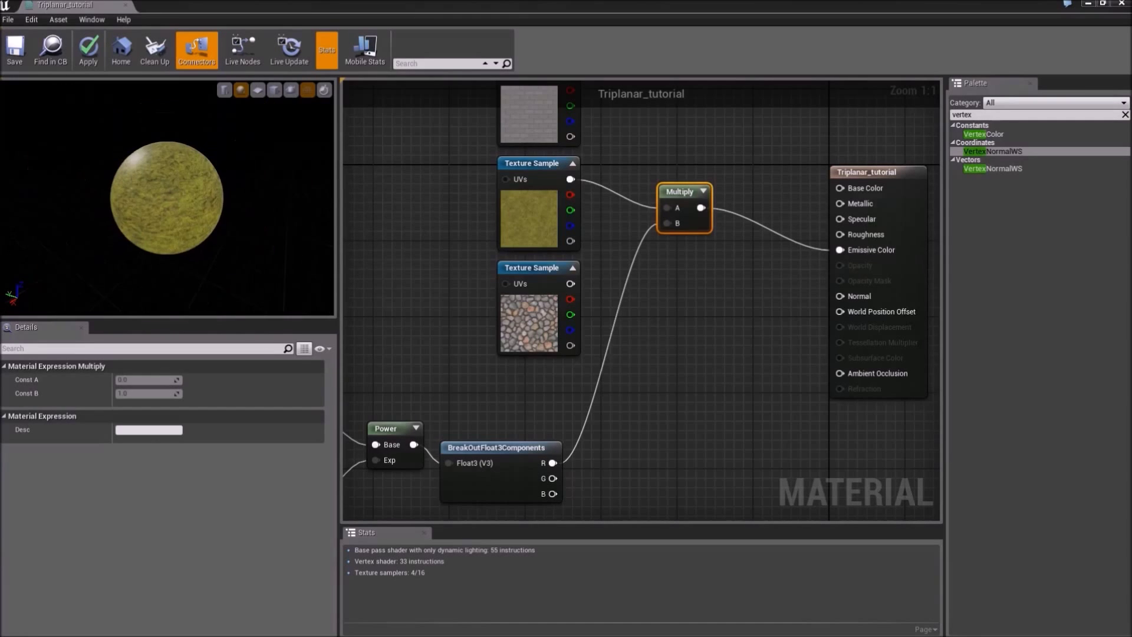
# Step: Set the Input Blend Strength parameter's default value to 10 and inspect the blend on the preview sphere
pyautogui.click(507, 272)
pyautogui.moveTo(419, 249); pyautogui.dragTo(643, 151, button='right')
pyautogui.click(476, 394)
pyautogui.click(138, 408)
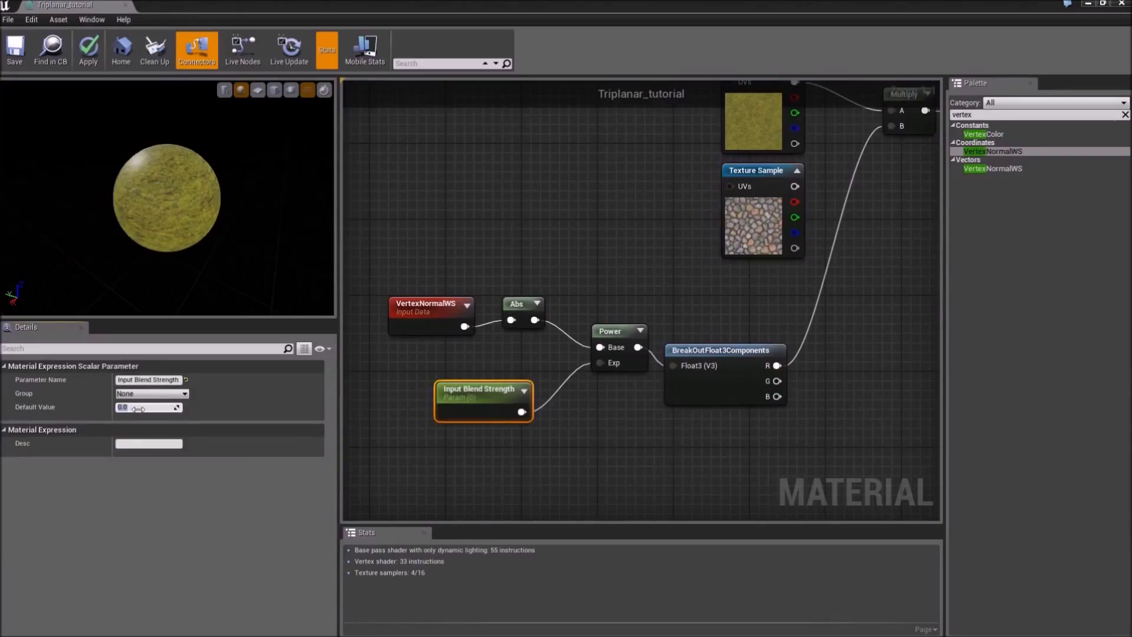
pyautogui.write('10')
pyautogui.press('Return')
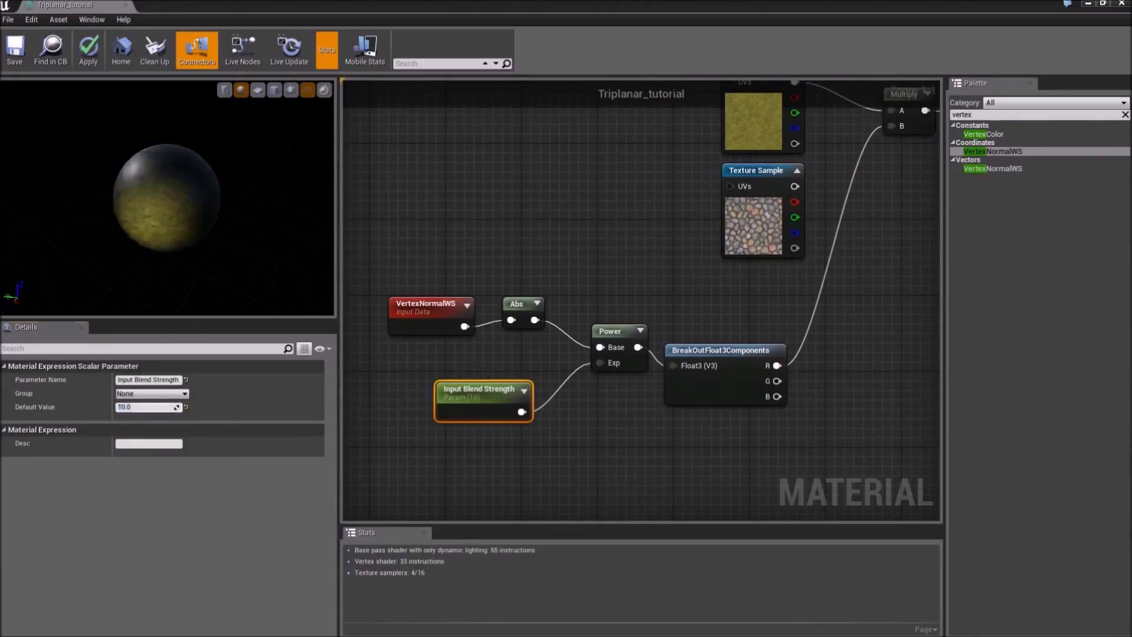
pyautogui.moveTo(167, 198); pyautogui.dragTo(220, 215)
pyautogui.moveTo(220, 216); pyautogui.dragTo(203, 246, button='right')
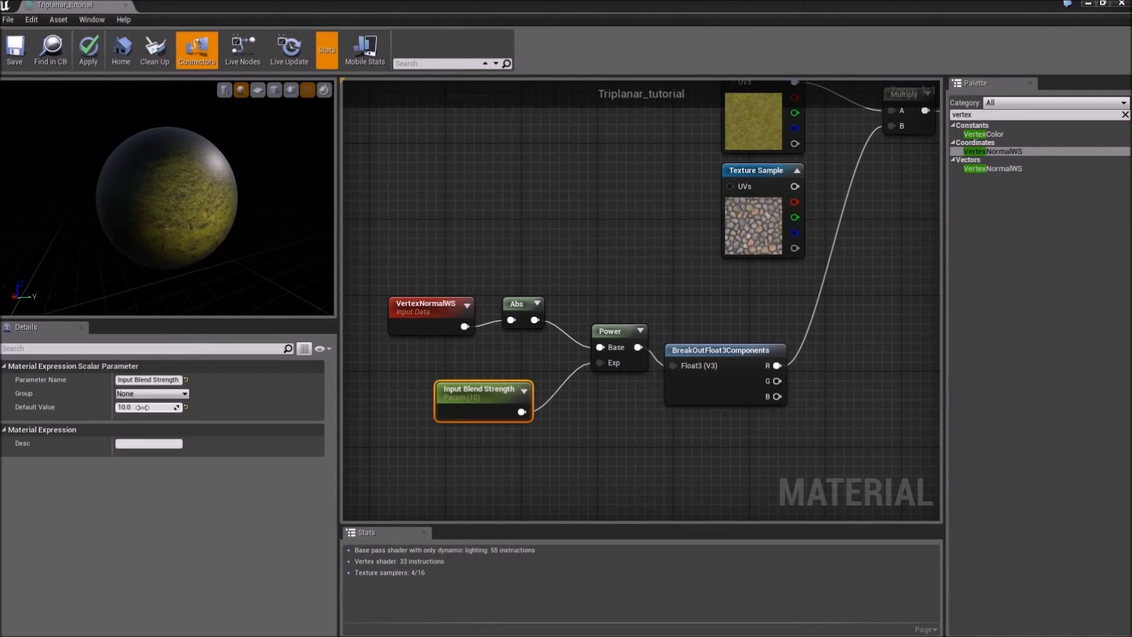
# Step: Set the Input Blend Strength parameter's default value to 5 and inspect the blend on the preview sphere
pyautogui.click(142, 406)
pyautogui.press('Return')
pyautogui.moveTo(133, 182); pyautogui.dragTo(201, 194)
# Step: Add the Texturing version of the WorldPosition function node and place it ahead of the texture samples
pyautogui.moveTo(573, 156); pyautogui.dragTo(529, 342, button='right')
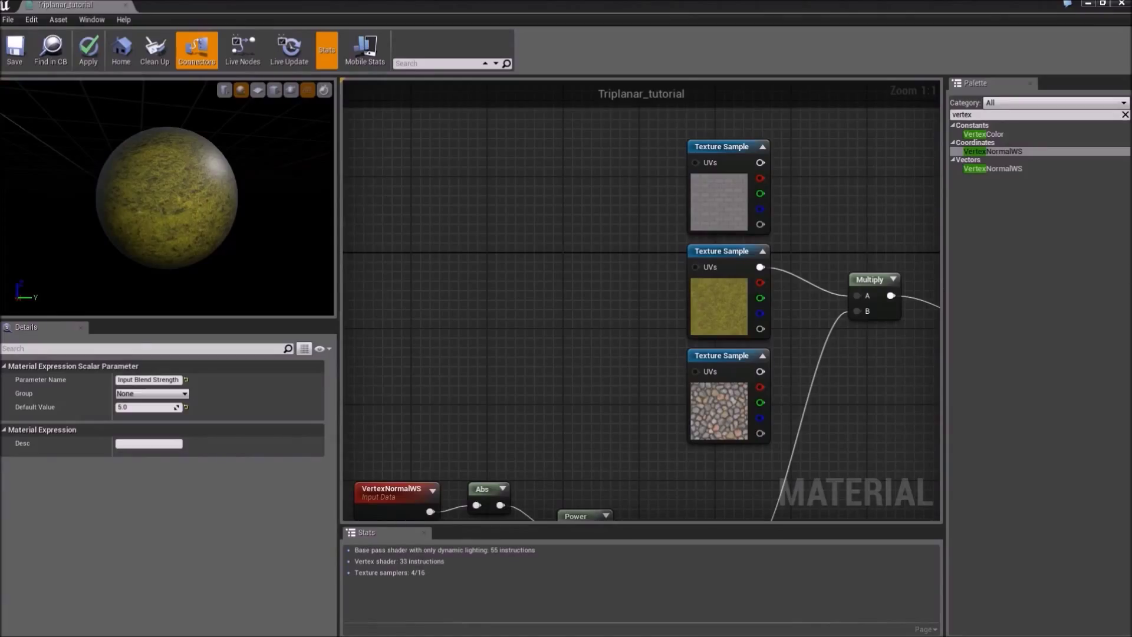
pyautogui.rightClick(515, 275)
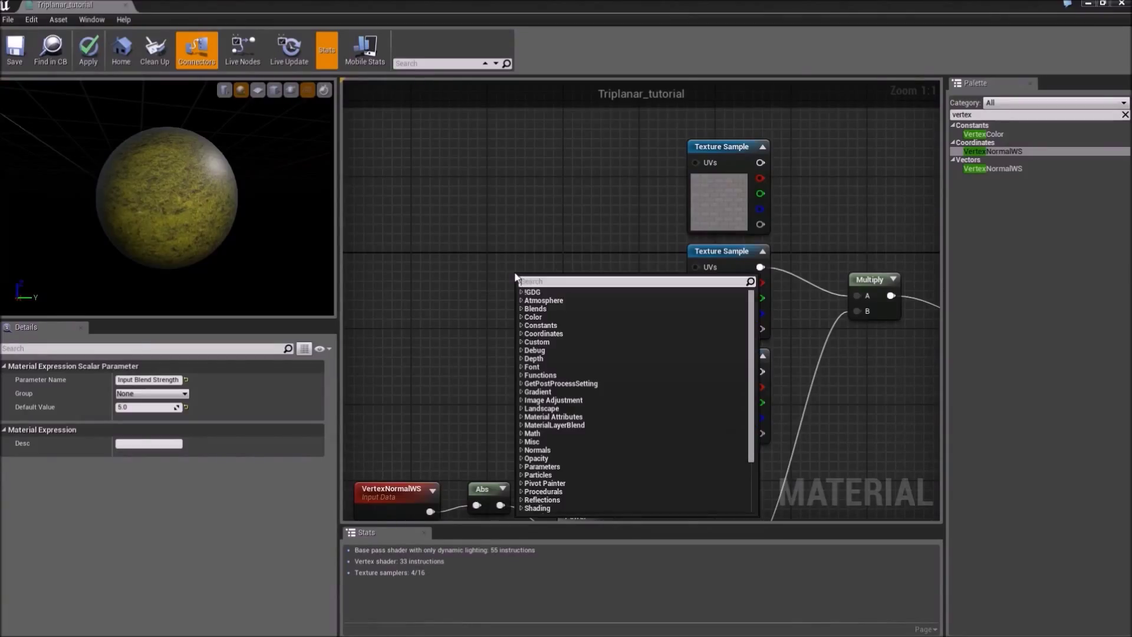
pyautogui.write('world')
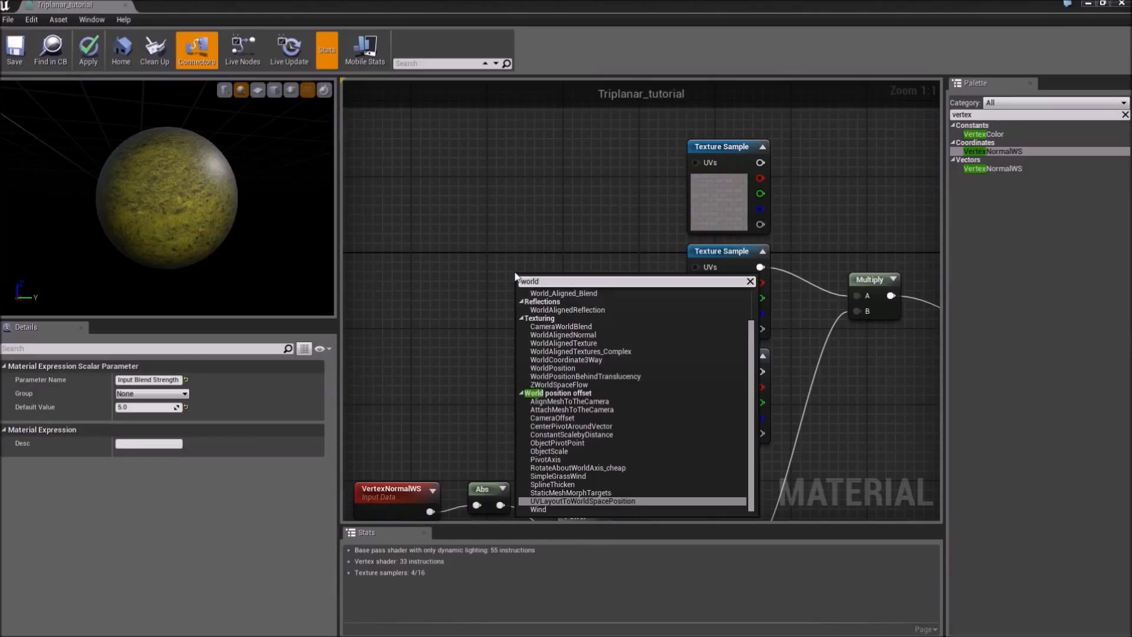
pyautogui.write('po')
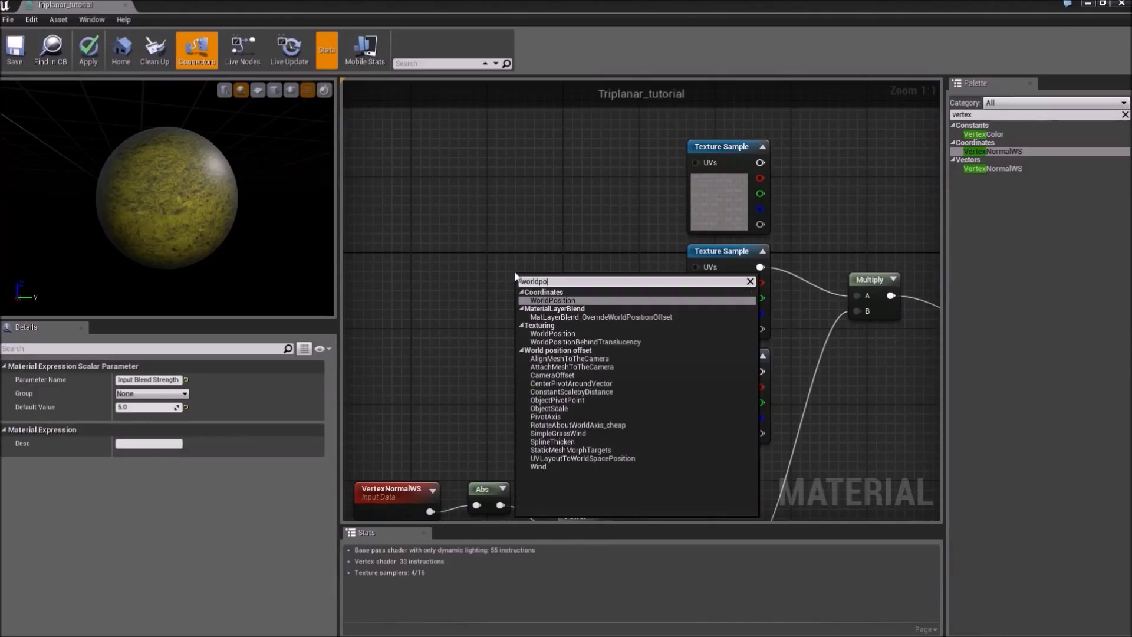
pyautogui.press('Down')
pyautogui.press('Down')
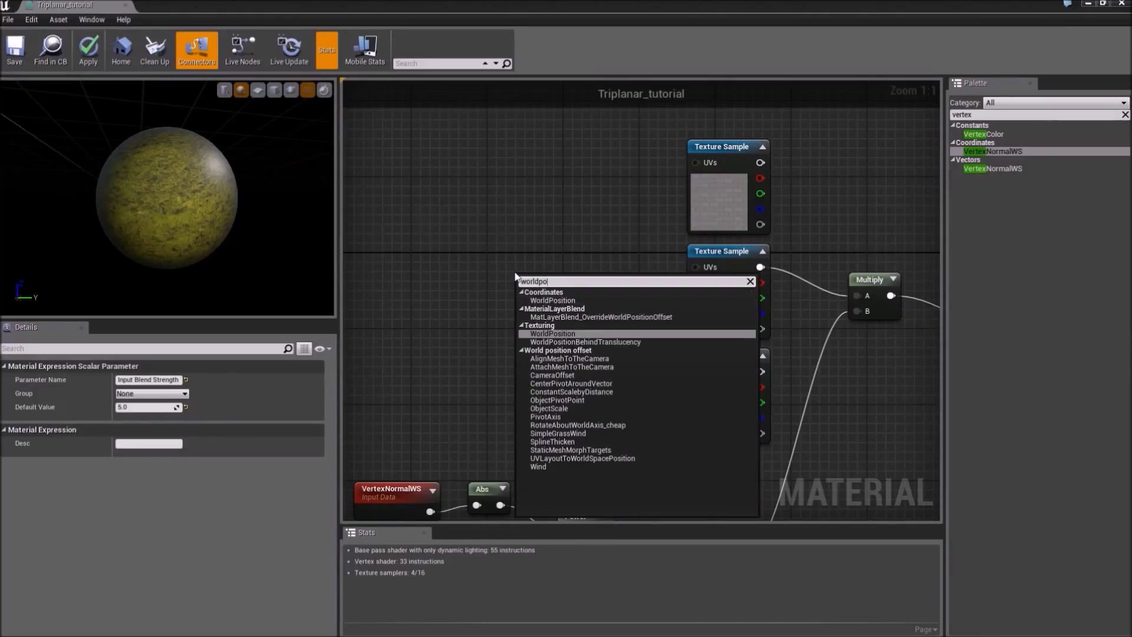
pyautogui.press('Return')
pyautogui.moveTo(526, 270); pyautogui.dragTo(346, 242)
# Step: Add a Divide node fed by WorldPosition's XYZ output, and connect a new constant to its B input
pyautogui.moveTo(415, 256); pyautogui.dragTo(488, 269)
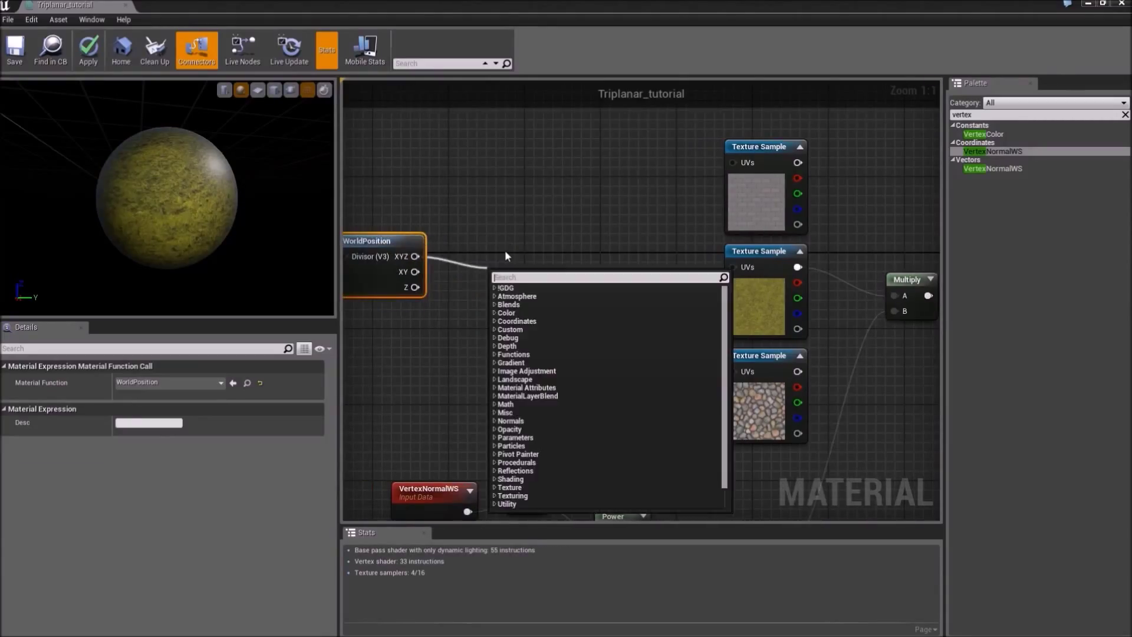
pyautogui.write('divide')
pyautogui.press('Return')
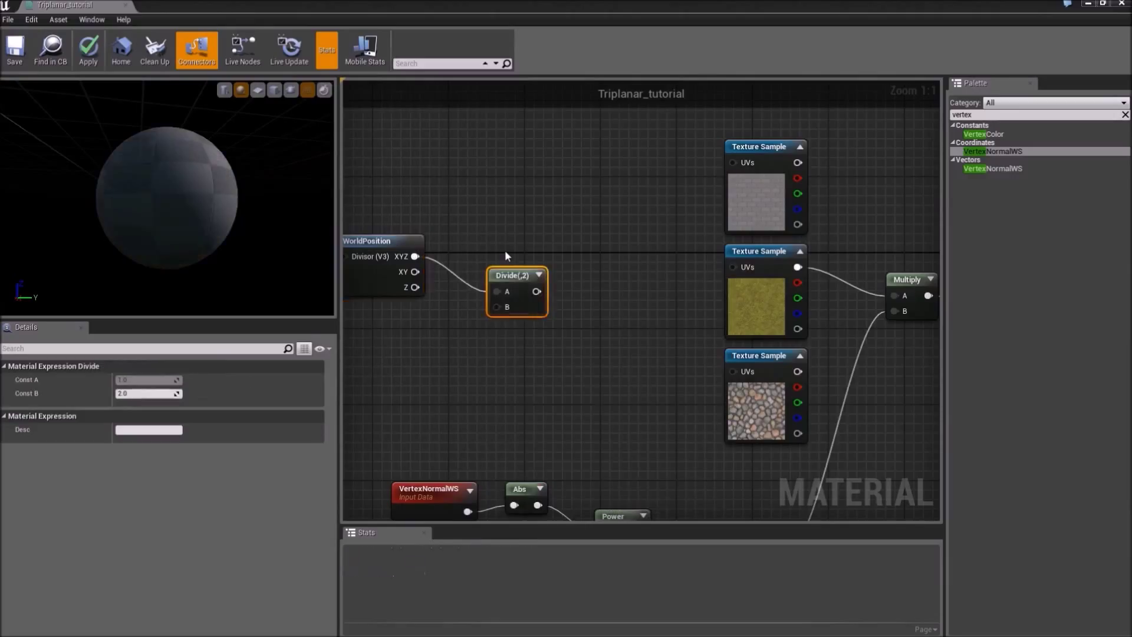
pyautogui.press('1')
pyautogui.click(452, 346)
pyautogui.moveTo(490, 347); pyautogui.dragTo(497, 308)
pyautogui.click(458, 347)
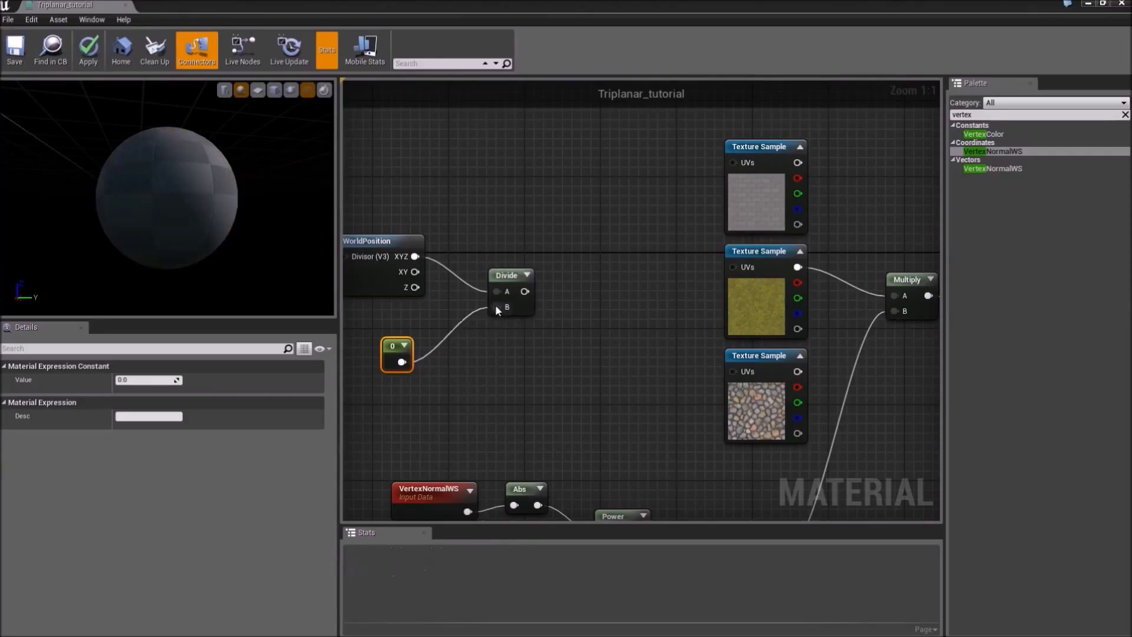
# Step: Convert the Divide node's constant into a parameter named TextureScale with a default value of 50
pyautogui.rightClick(398, 343)
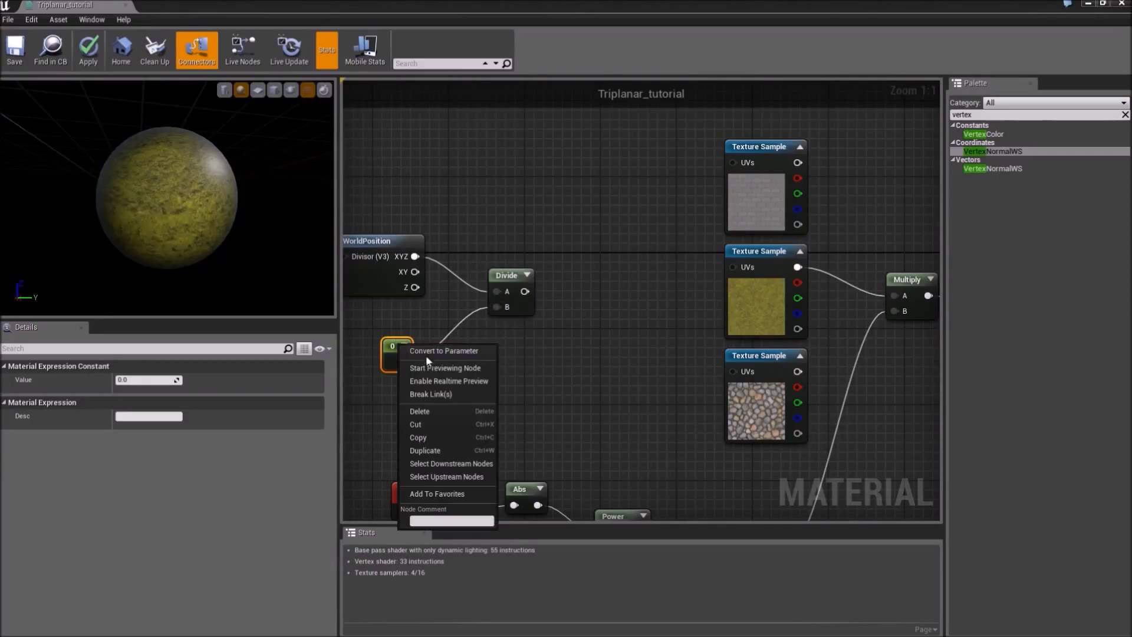
pyautogui.click(427, 352)
pyautogui.click(138, 381)
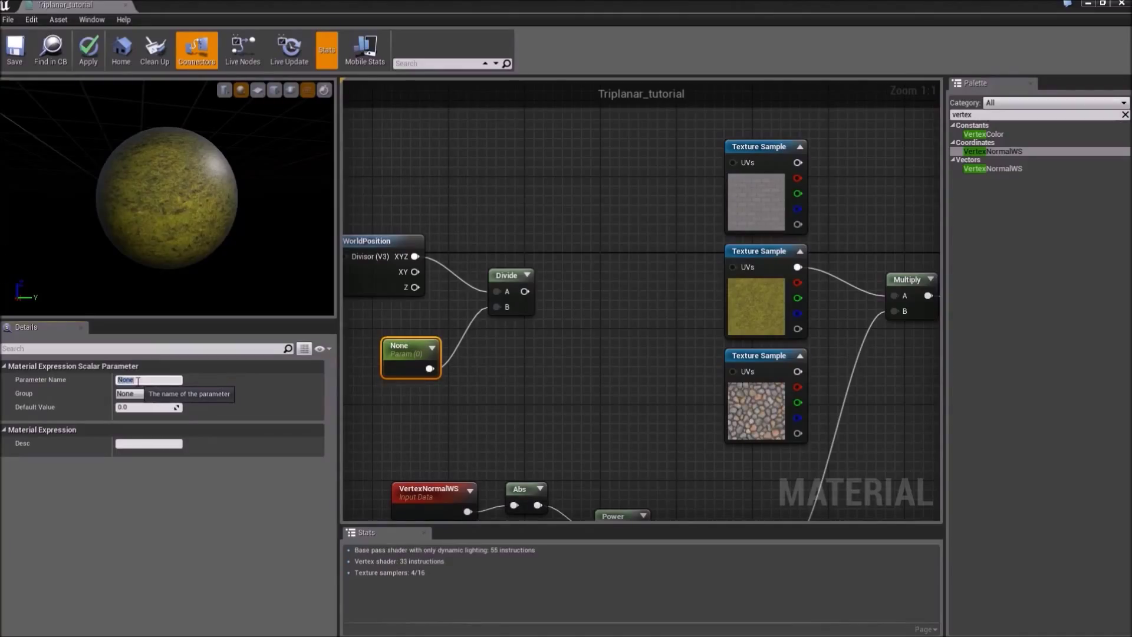
pyautogui.write('TextureScale')
pyautogui.press('Return')
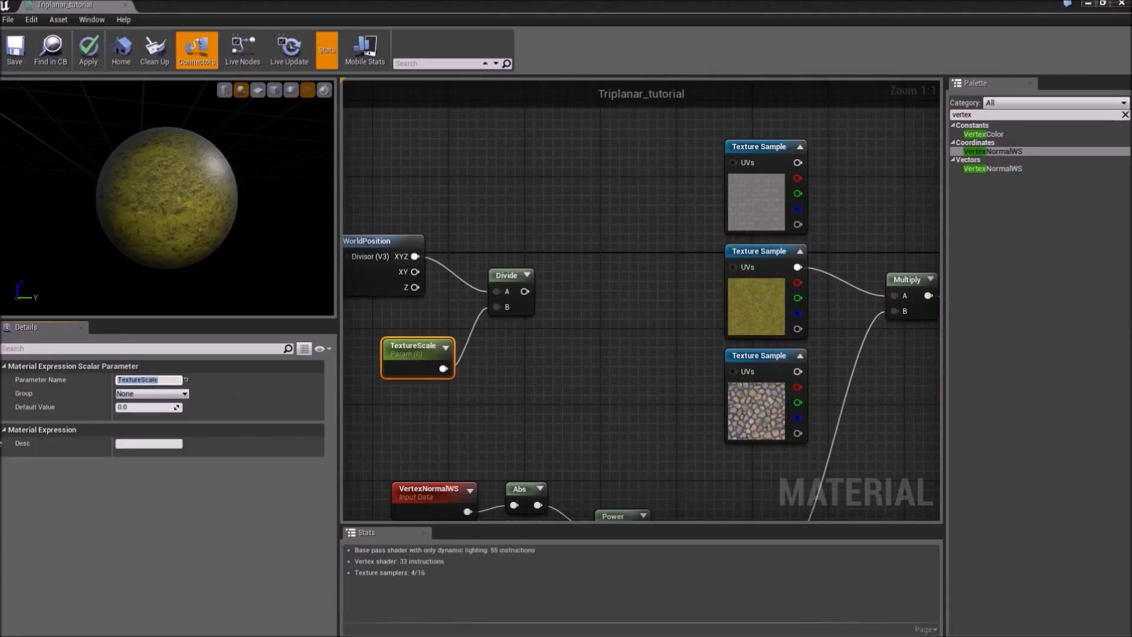
pyautogui.click(137, 409)
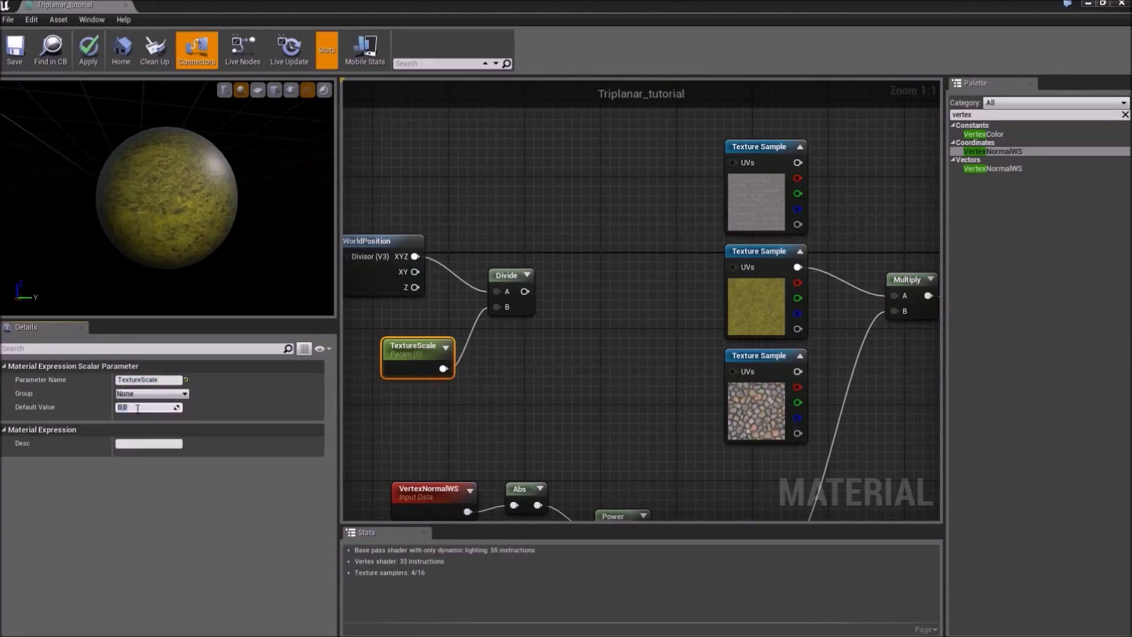
pyautogui.write('50')
pyautogui.press('Return')
# Step: Move the WorldPosition, TextureScale and Divide nodes farther from the texture samples, and feed Divide into a new R G component mask
pyautogui.moveTo(419, 218); pyautogui.dragTo(576, 221, button='right')
pyautogui.moveTo(420, 217); pyautogui.dragTo(705, 338)
pyautogui.moveTo(707, 291); pyautogui.dragTo(547, 247, button='right')
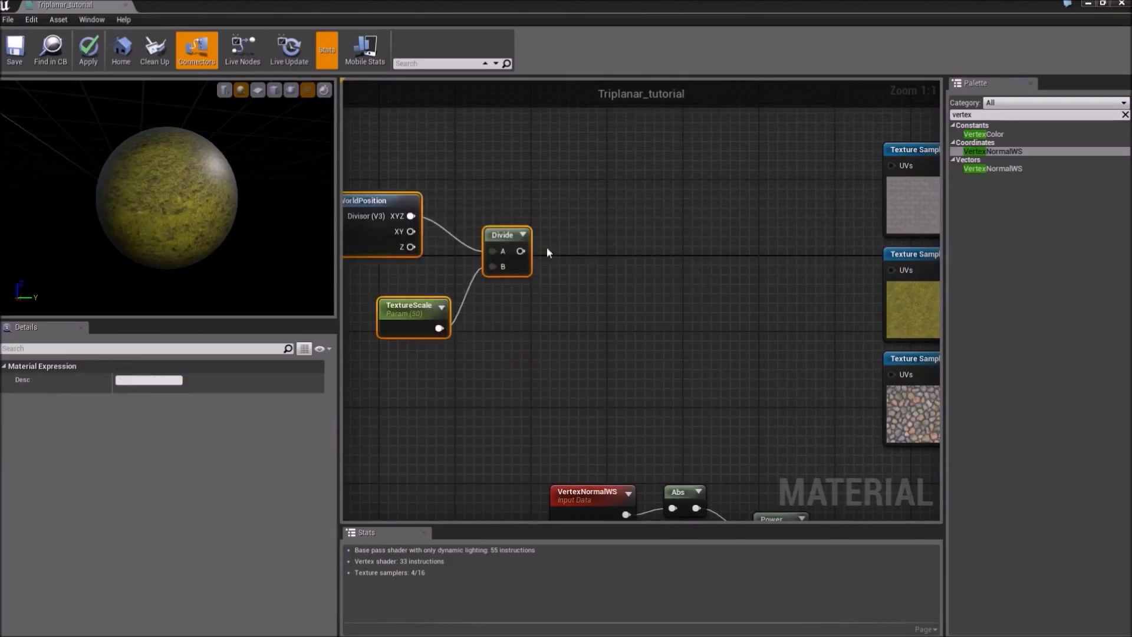
pyautogui.moveTo(520, 252); pyautogui.dragTo(614, 220)
pyautogui.write('mask')
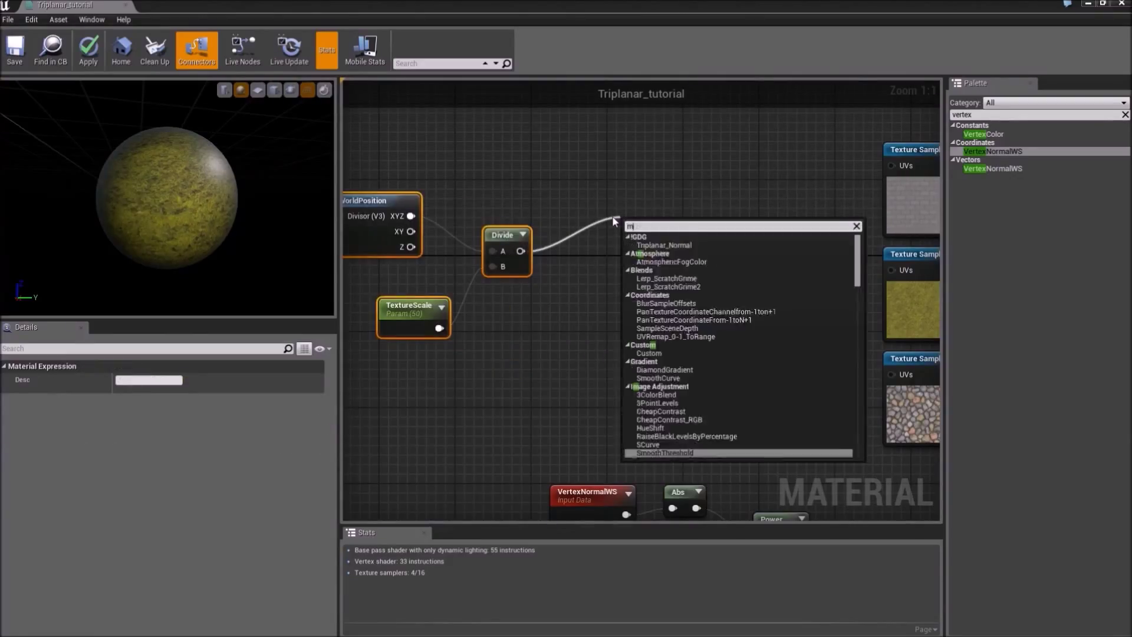
pyautogui.press('Return')
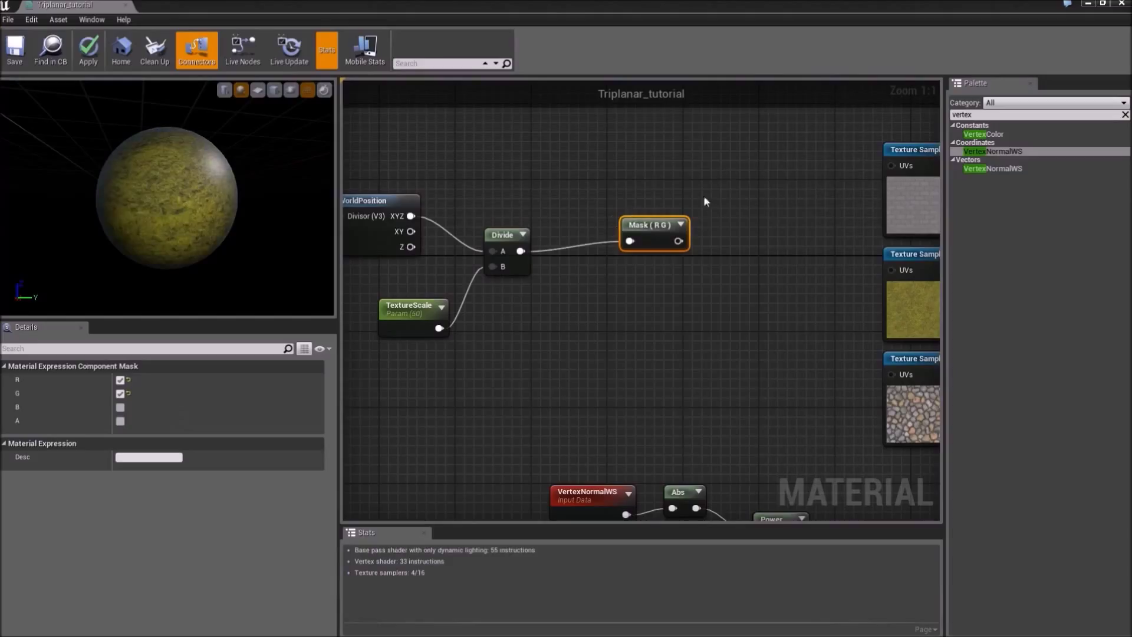
# Step: Duplicate the component mask above the first, feed it from Divide, and set its channels to R and B
pyautogui.moveTo(638, 224); pyautogui.dragTo(520, 251)
pyautogui.hotkey('ctrl', 'w')
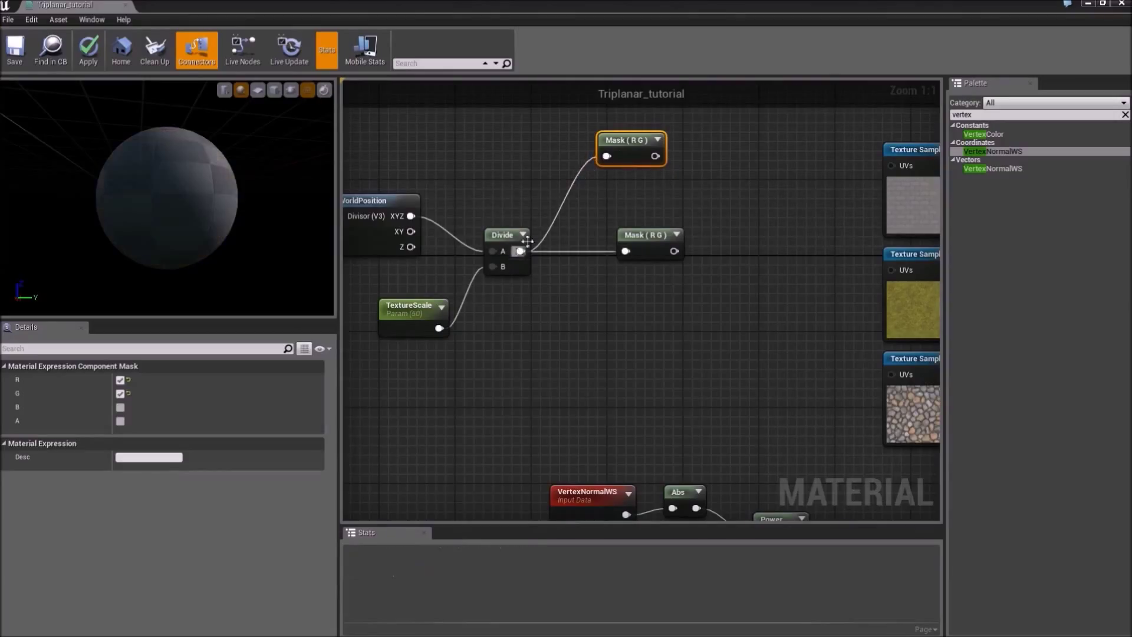
pyautogui.moveTo(626, 141); pyautogui.dragTo(645, 150)
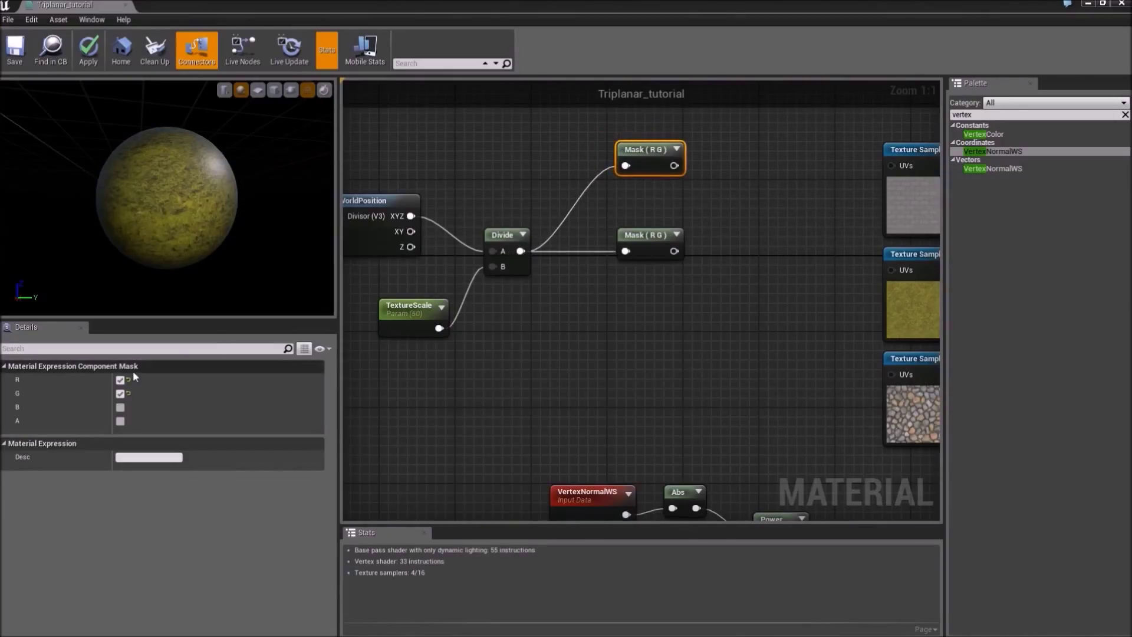
pyautogui.click(120, 393)
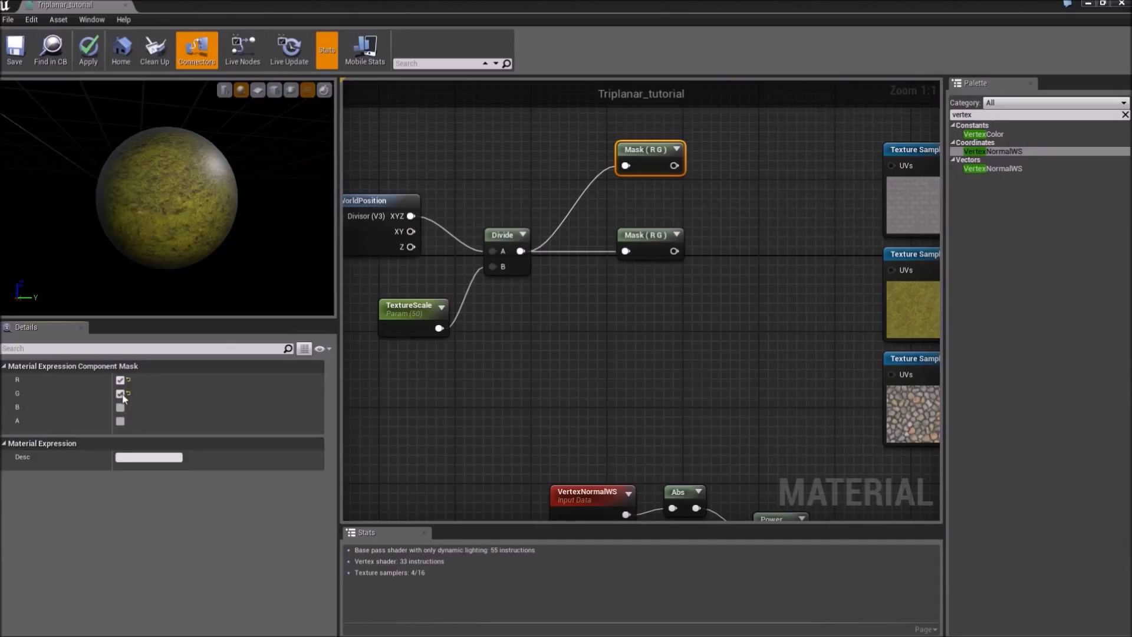
pyautogui.click(120, 407)
# Step: Add a third component mask below the R G mask, feed it from Divide, and set its channels to G and B
pyautogui.moveTo(651, 143); pyautogui.dragTo(649, 292)
pyautogui.hotkey('ctrl', 'w')
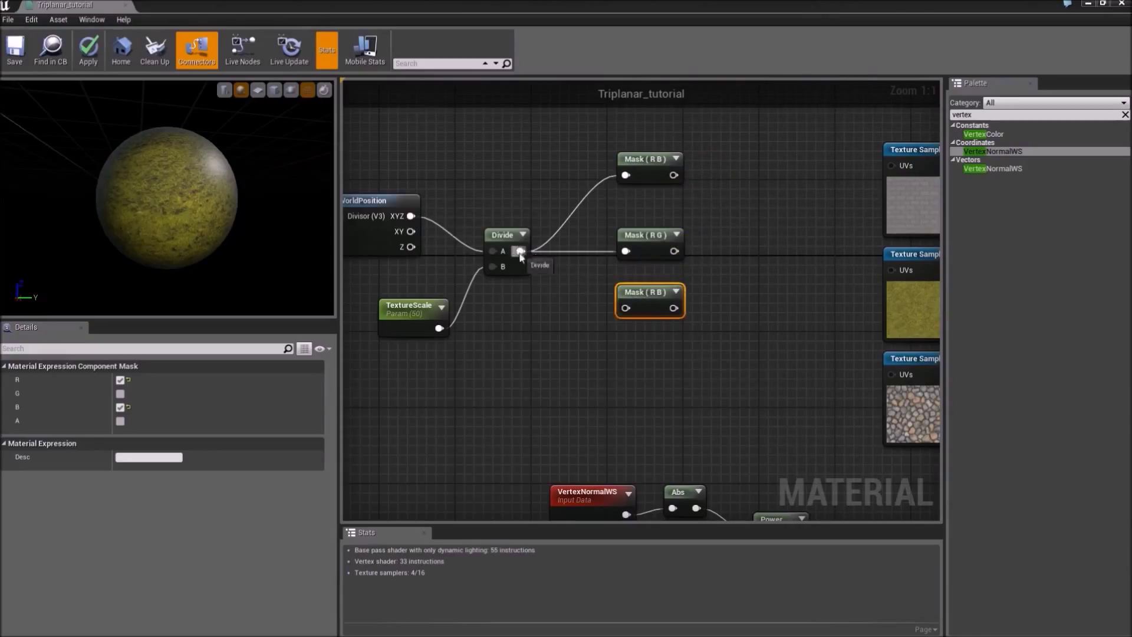
pyautogui.moveTo(520, 251); pyautogui.dragTo(631, 302)
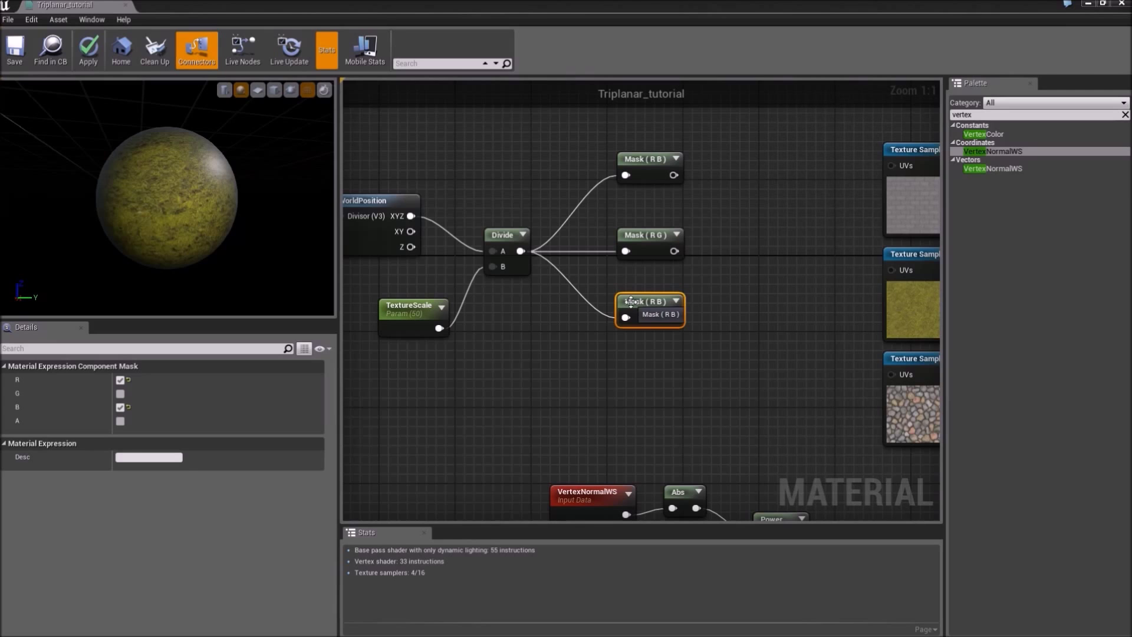
pyautogui.click(120, 380)
pyautogui.click(120, 394)
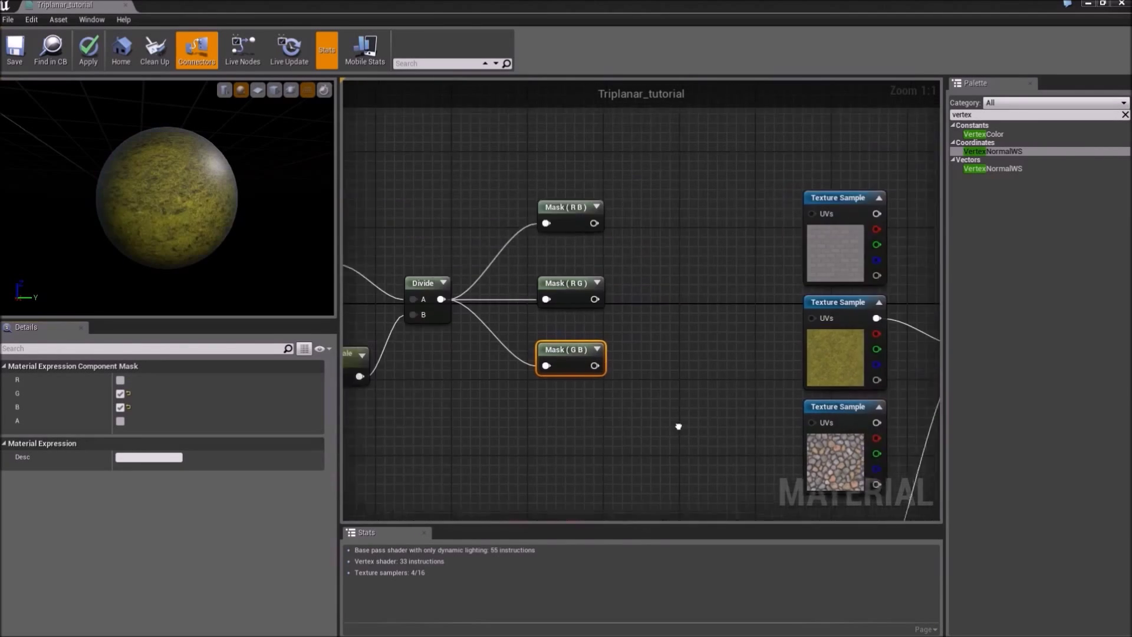
# Step: Connect the R B mask to the brick texture's UVs, R G to the grass texture's and G B to the stone texture's
pyautogui.moveTo(678, 426); pyautogui.dragTo(607, 440, button='right')
pyautogui.moveTo(525, 239); pyautogui.dragTo(743, 229)
pyautogui.click(522, 318)
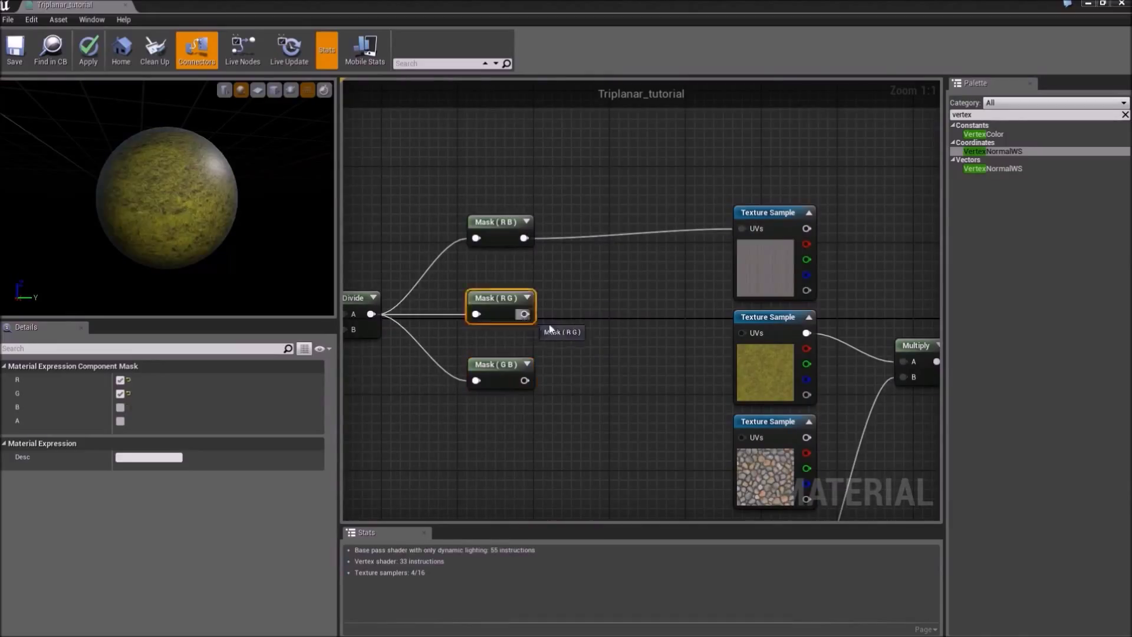
pyautogui.moveTo(524, 314); pyautogui.dragTo(741, 333)
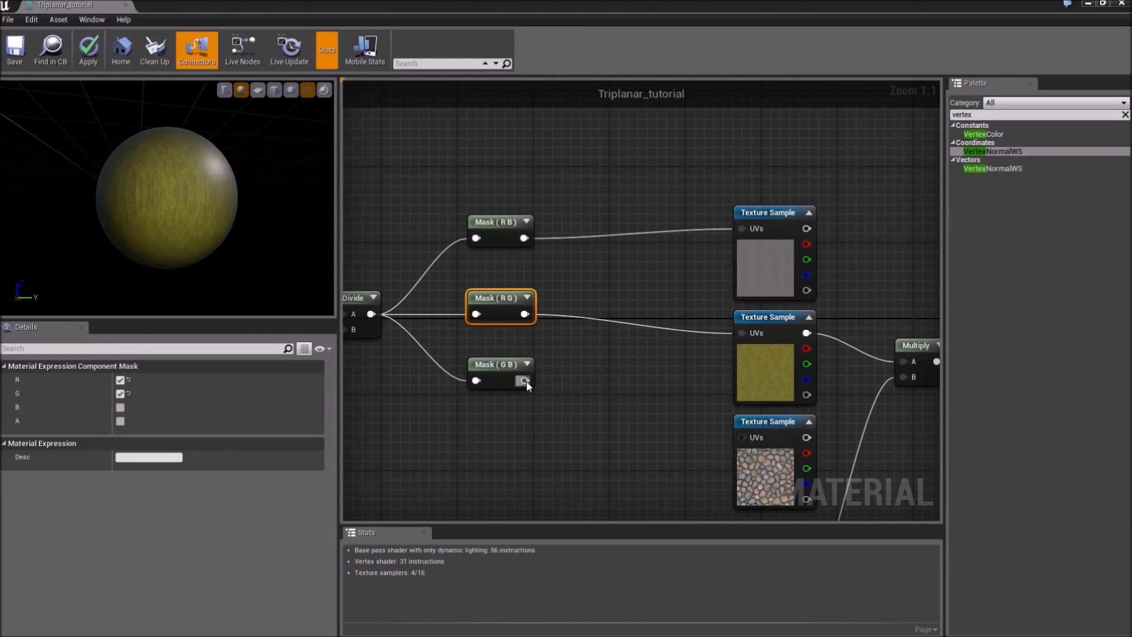
pyautogui.moveTo(524, 380); pyautogui.dragTo(743, 437)
# Step: Move the three texture samples together closer to the component masks
pyautogui.moveTo(743, 436); pyautogui.dragTo(628, 346, button='right')
pyautogui.moveTo(571, 108); pyautogui.dragTo(659, 375)
pyautogui.moveTo(649, 291); pyautogui.dragTo(481, 257)
# Step: Move the grass Multiply node closer to its texture, and add two more Multiply nodes taking the brick and stone textures as A
pyautogui.moveTo(612, 283); pyautogui.dragTo(518, 368, button='right')
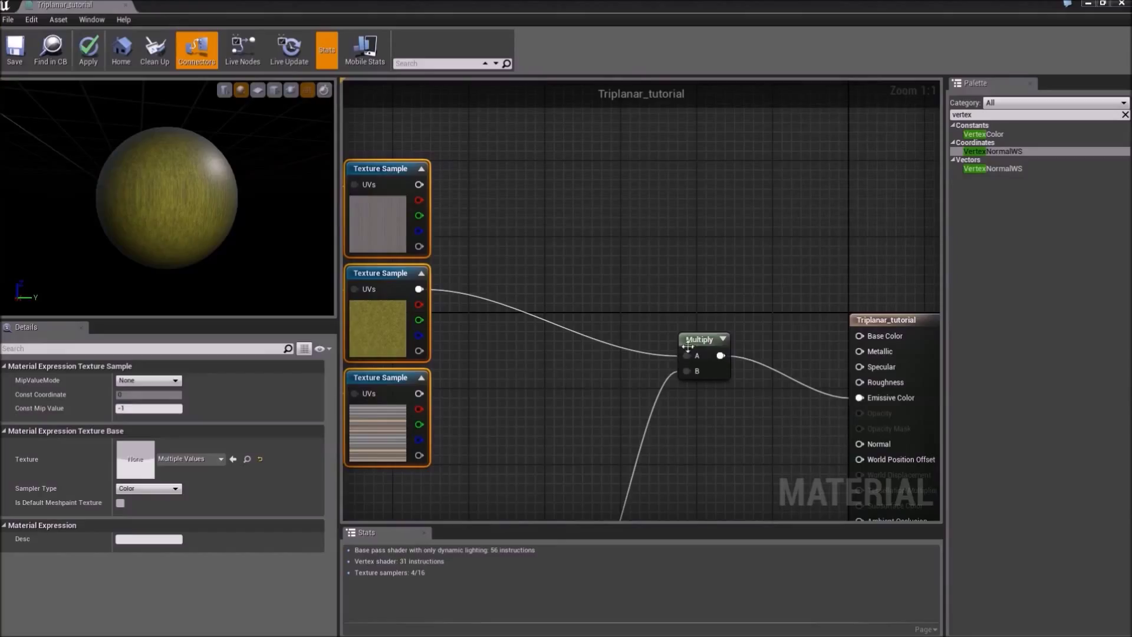
pyautogui.moveTo(688, 347); pyautogui.dragTo(587, 405)
pyautogui.click(534, 263)
pyautogui.hotkey('ctrl', 'w')
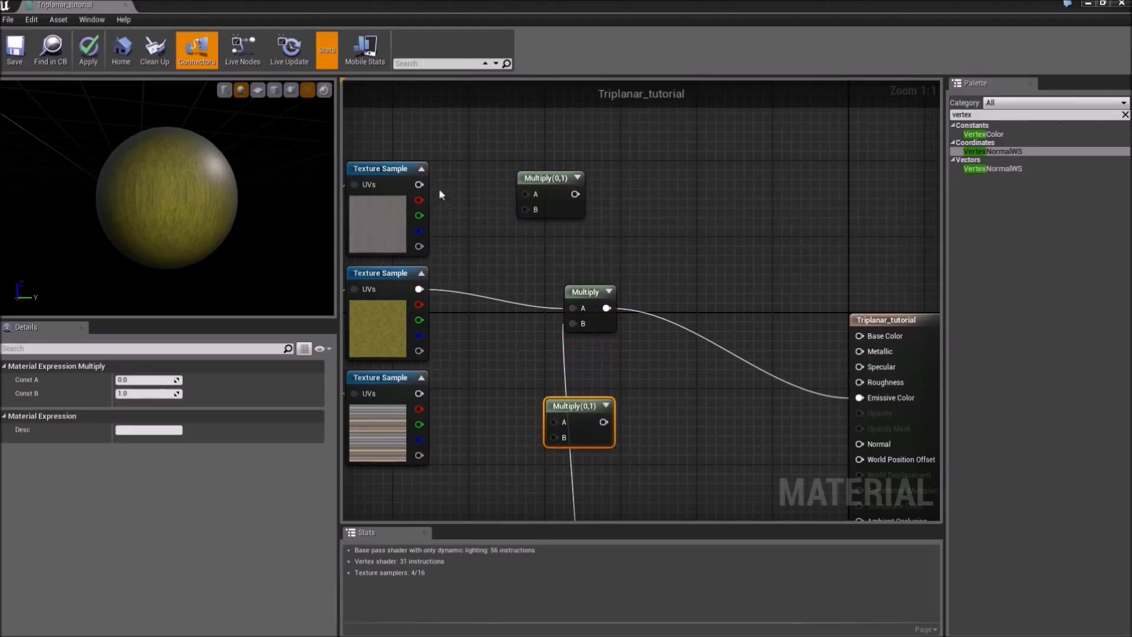
pyautogui.moveTo(419, 185); pyautogui.dragTo(525, 194)
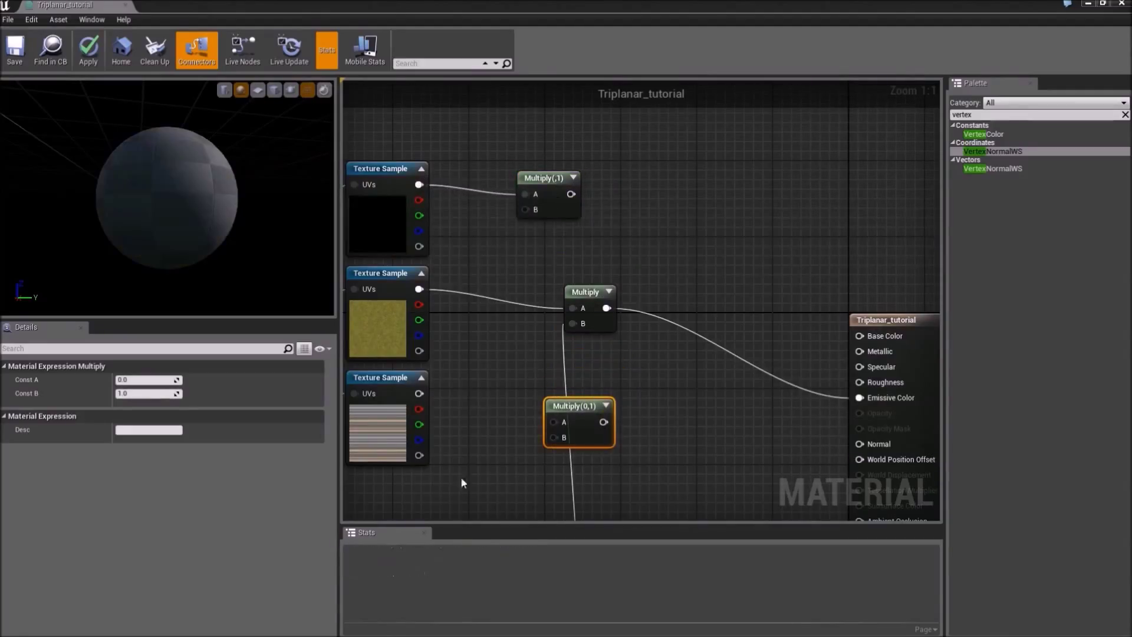
pyautogui.moveTo(419, 393); pyautogui.dragTo(553, 421)
# Step: Move the whole vertex normal chain, including BreakOutFloat3Components, beneath the masks and texture samples
pyautogui.moveTo(539, 354); pyautogui.dragTo(737, 249, button='right')
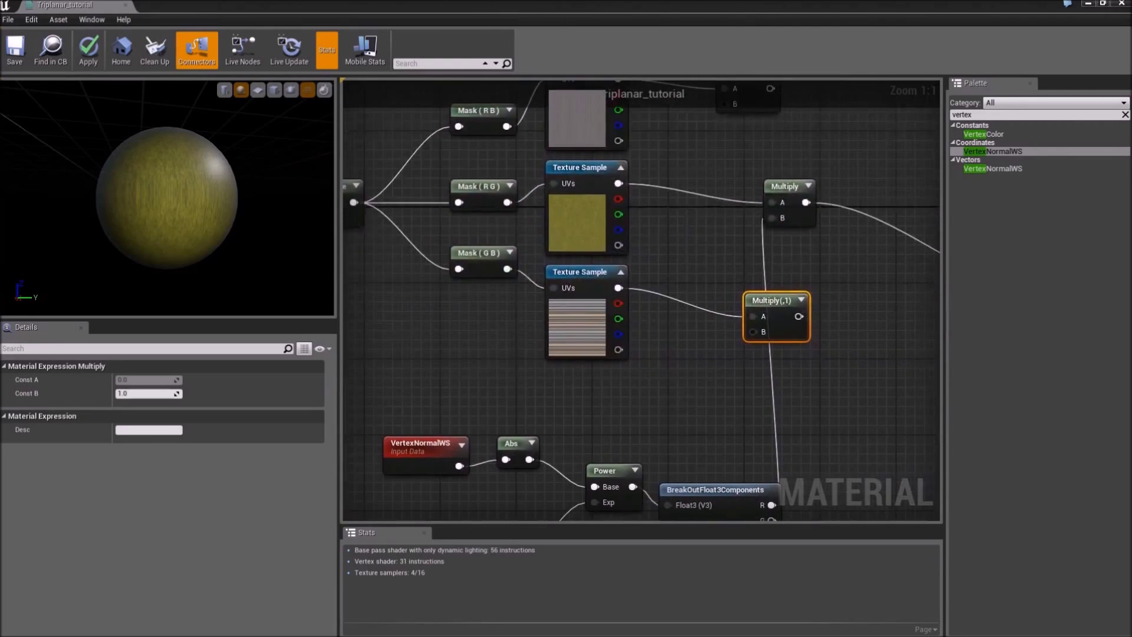
pyautogui.moveTo(685, 388); pyautogui.dragTo(763, 251, button='right')
pyautogui.moveTo(456, 286); pyautogui.dragTo(782, 408)
pyautogui.moveTo(796, 357); pyautogui.dragTo(613, 397)
# Step: Connect BreakOutFloat3Components' B output to the grass Multiply's B input, R to the stone Multiply's and G to the brick Multiply's
pyautogui.moveTo(698, 275); pyautogui.dragTo(697, 373, button='right')
pyautogui.scroll(-2, 697, 371)
pyautogui.moveTo(762, 284); pyautogui.dragTo(718, 364, button='right')
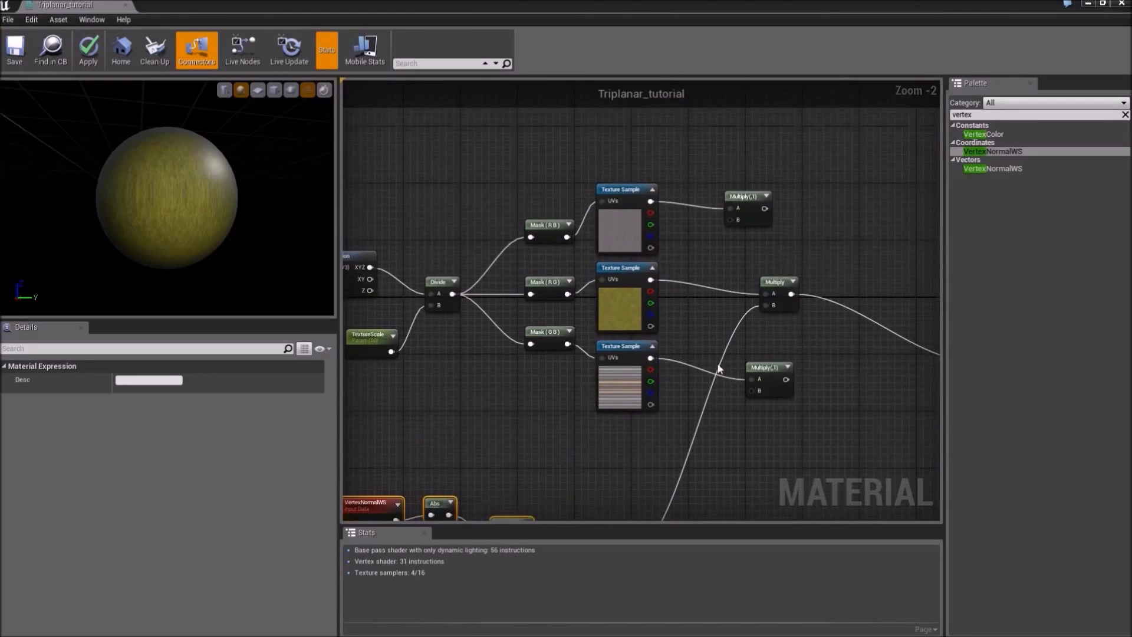
pyautogui.scroll(-1, 717, 363)
pyautogui.moveTo(706, 407); pyautogui.dragTo(668, 351, button='right')
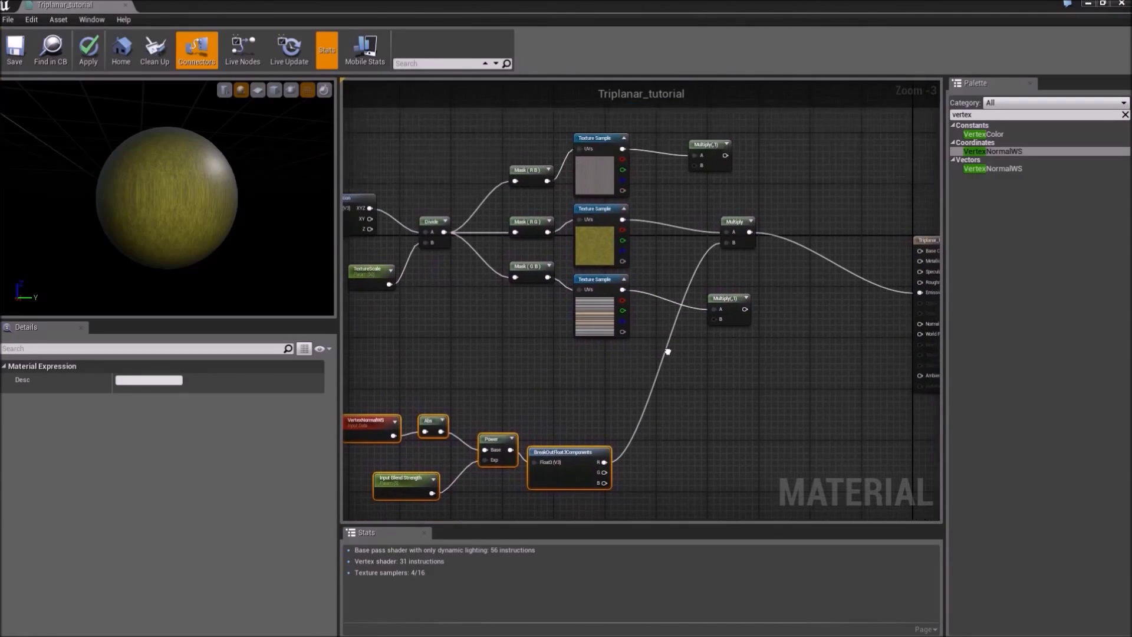
pyautogui.moveTo(724, 243); pyautogui.dragTo(607, 481)
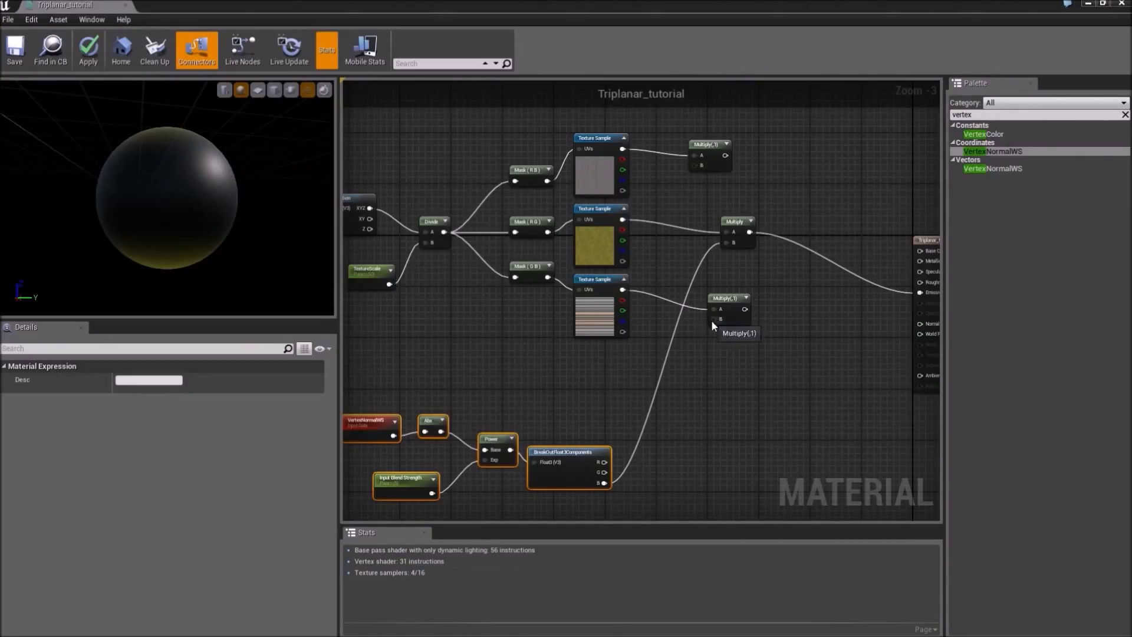
pyautogui.moveTo(712, 320); pyautogui.dragTo(604, 472)
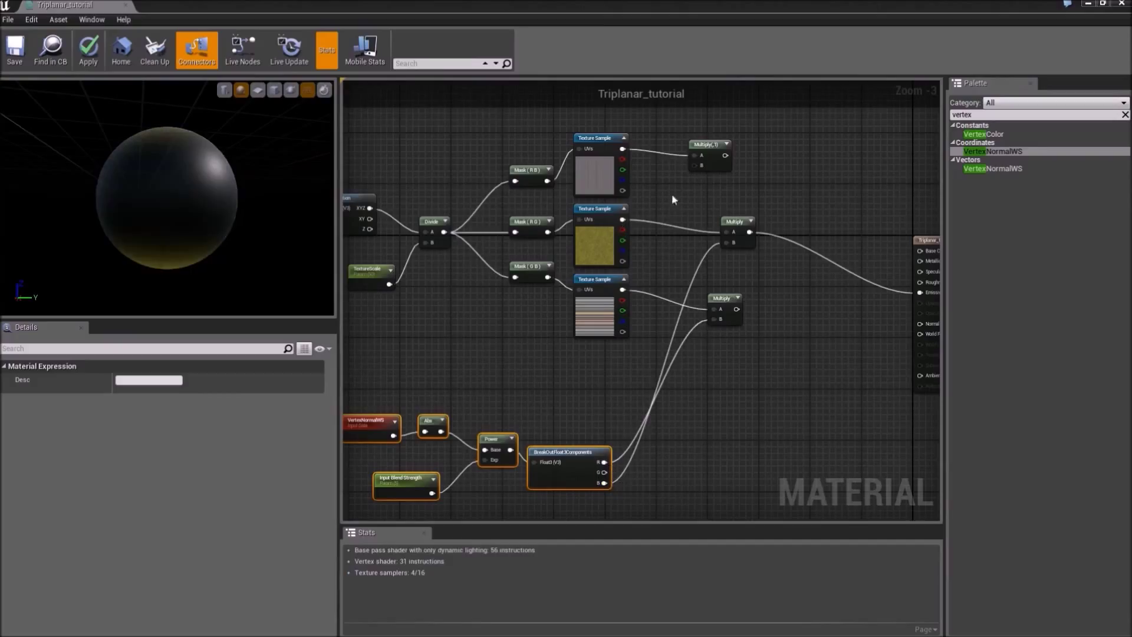
pyautogui.moveTo(697, 166); pyautogui.dragTo(606, 472)
# Step: Line up the three Multiply nodes in a column close beside their texture samples
pyautogui.moveTo(691, 105); pyautogui.dragTo(783, 372)
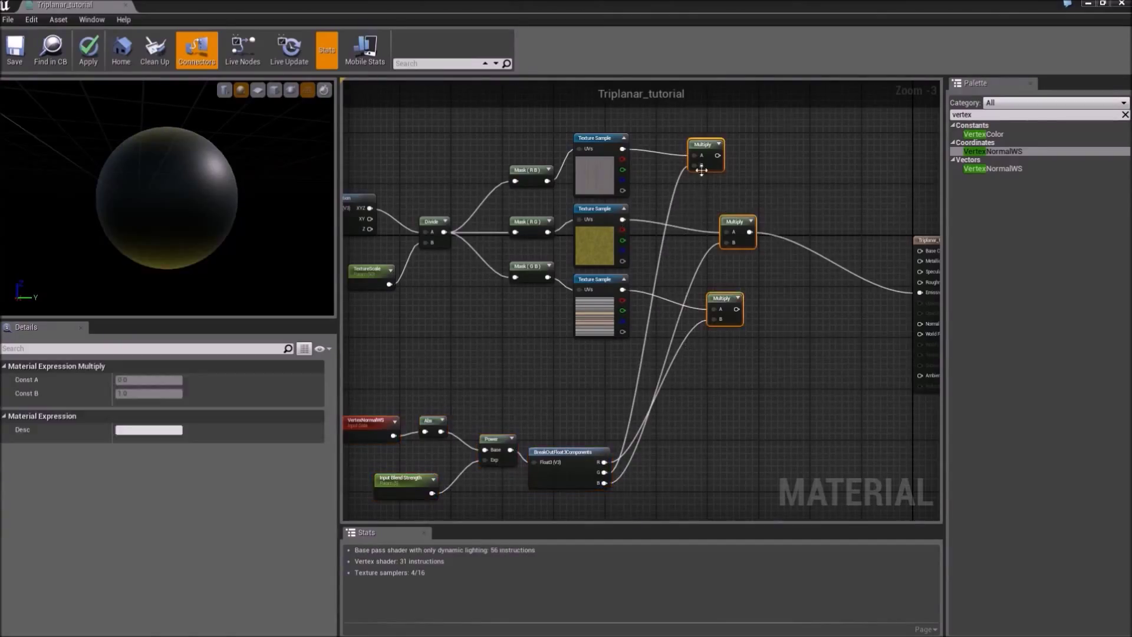
pyautogui.moveTo(695, 156); pyautogui.dragTo(684, 140)
pyautogui.click(702, 137)
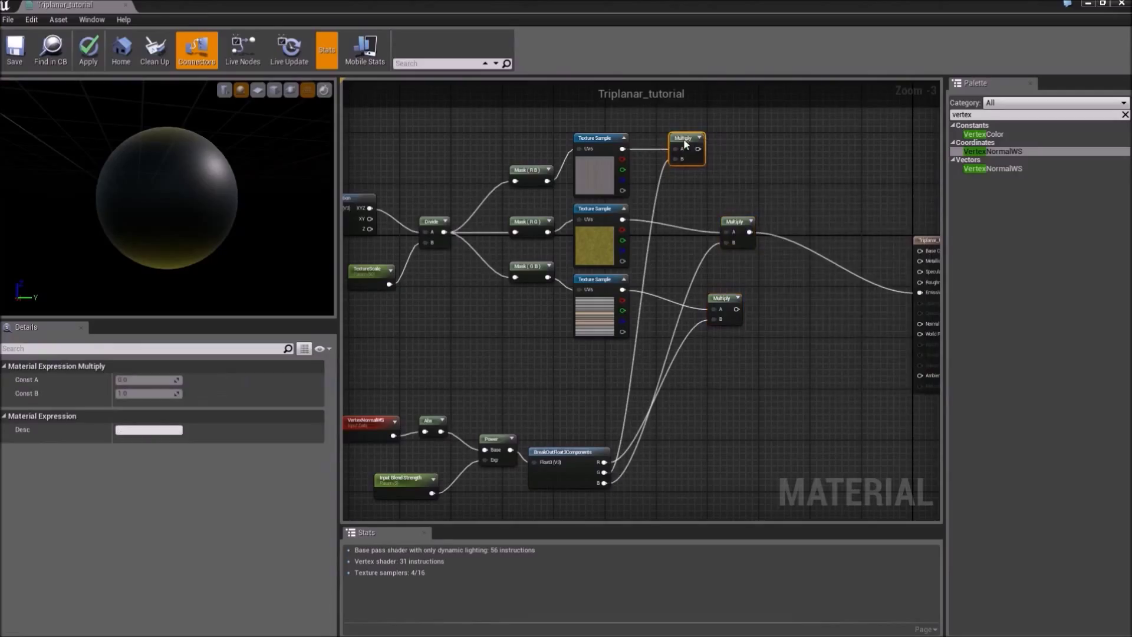
pyautogui.moveTo(736, 221); pyautogui.dragTo(699, 222)
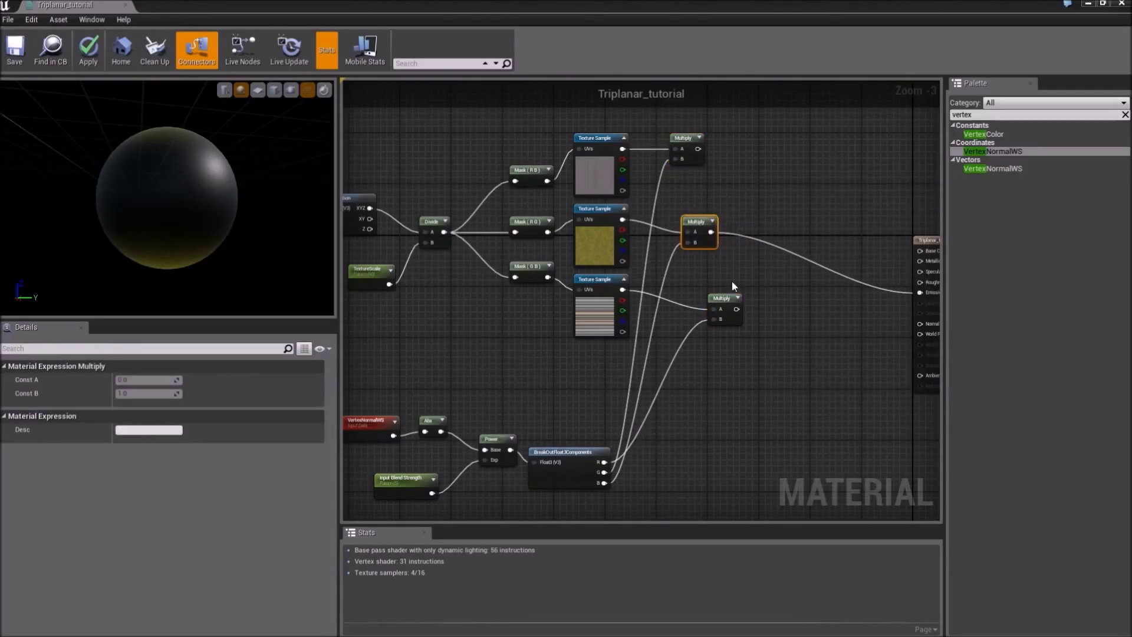
pyautogui.moveTo(729, 299); pyautogui.dragTo(702, 299)
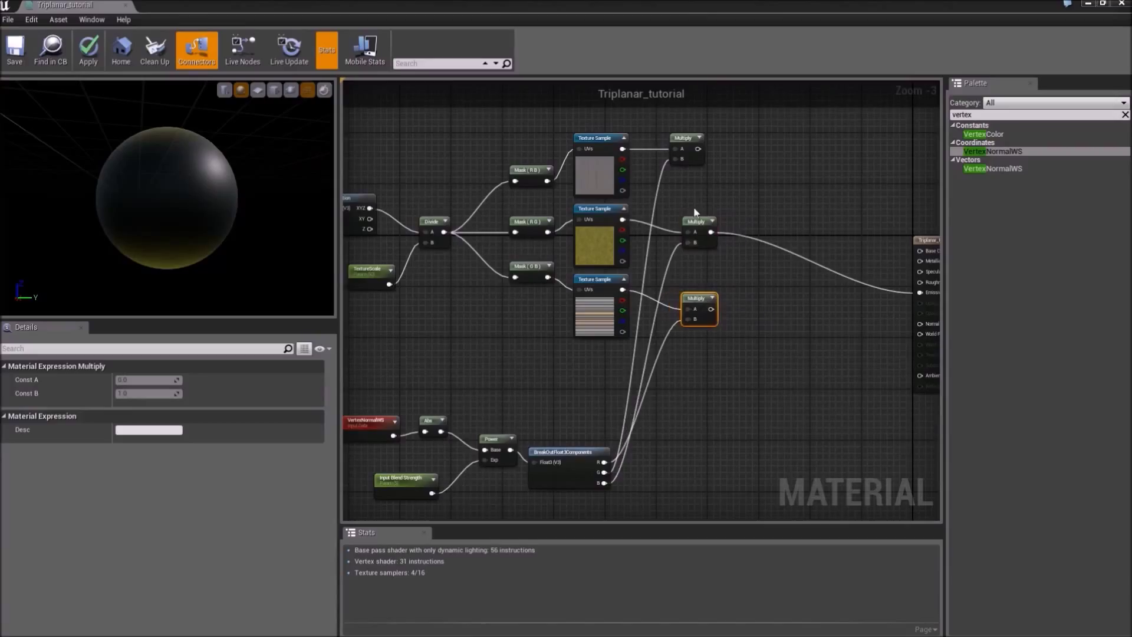
# Step: Sum the brick and grass Multiply outputs in an Add node, with the brick as A and the grass as B
pyautogui.click(695, 148)
pyautogui.moveTo(698, 148); pyautogui.dragTo(769, 197)
pyautogui.write('add')
pyautogui.press('Return')
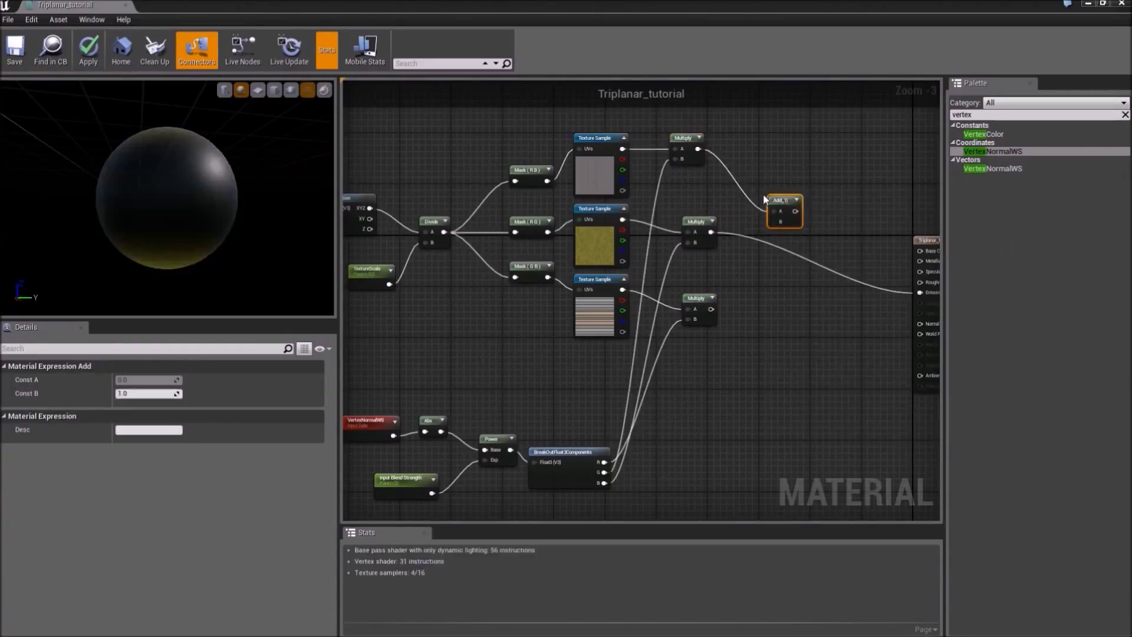
pyautogui.moveTo(712, 232); pyautogui.dragTo(783, 247)
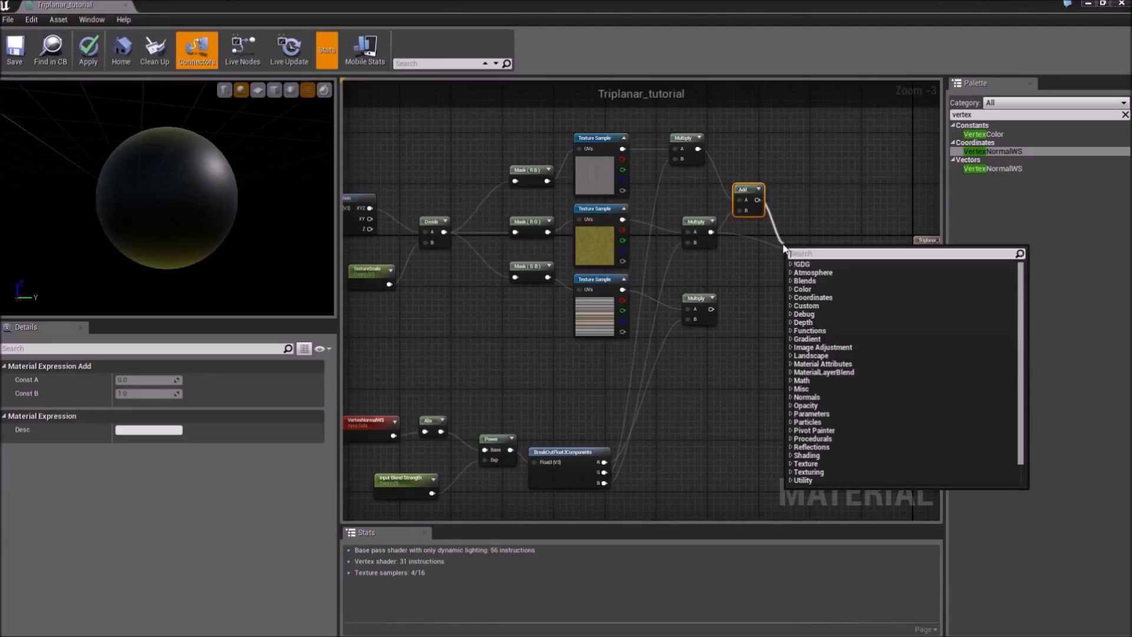
# Step: Chain a second Add node that takes the first Add as A and the stone Multiply as B, and feed it into Emissive Color
pyautogui.write('+')
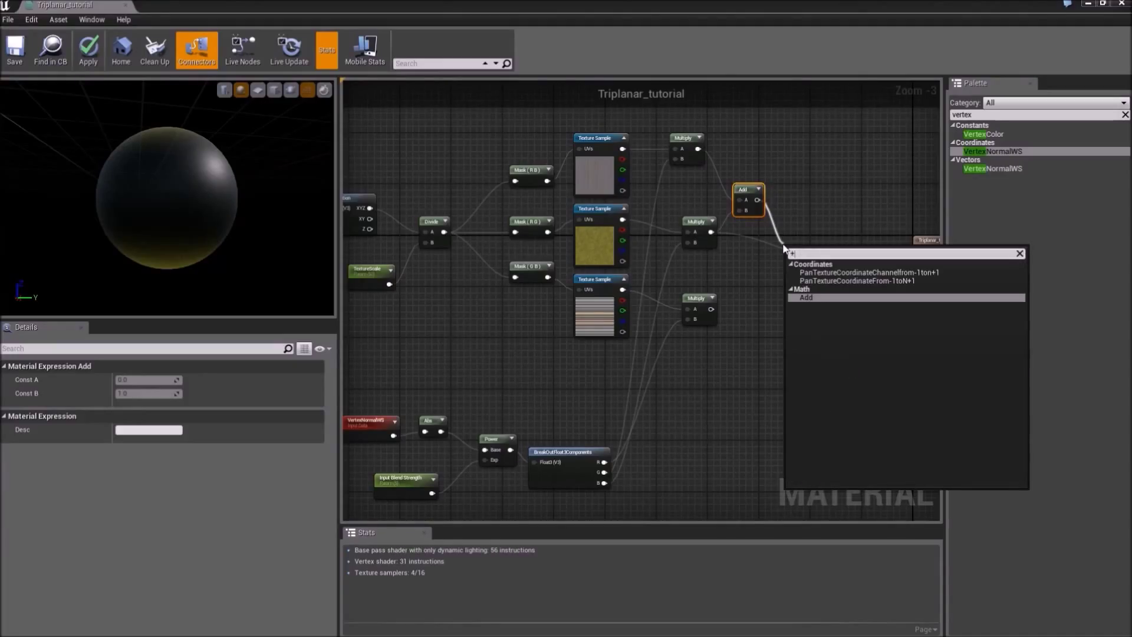
pyautogui.press('Return')
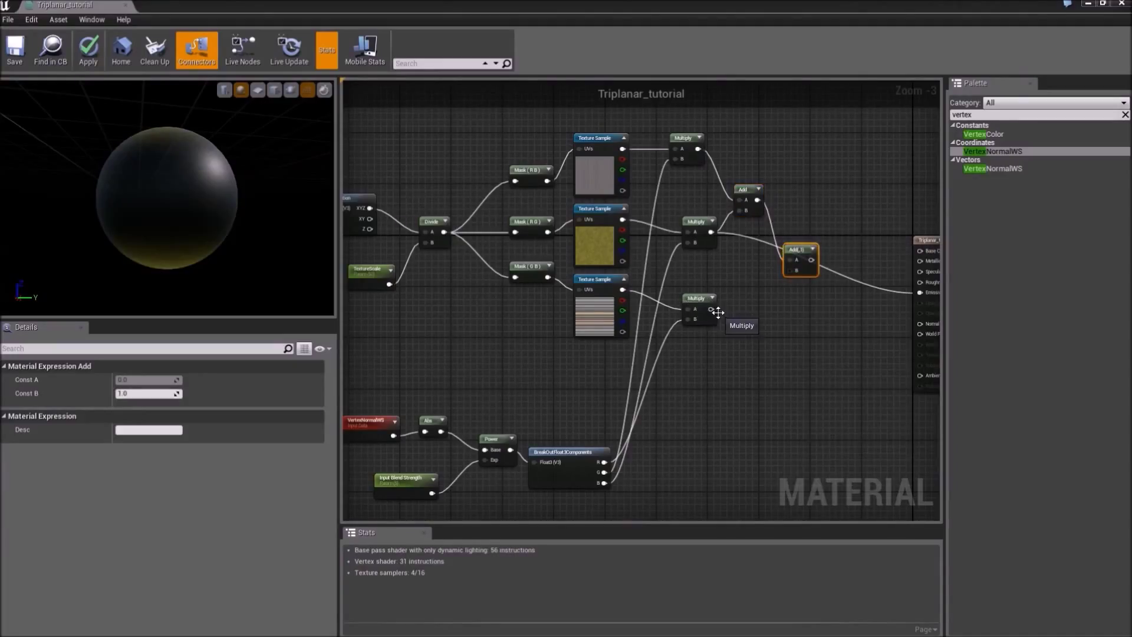
pyautogui.moveTo(711, 308); pyautogui.dragTo(907, 293)
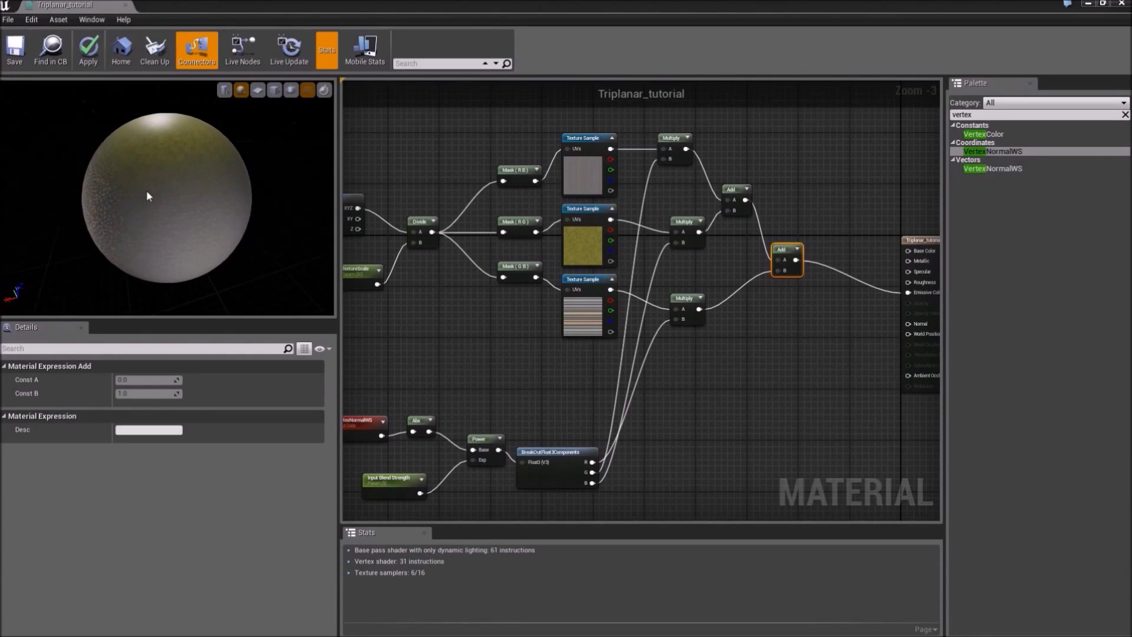
# Step: Set the Input Blend Strength parameter's default value to 20 and inspect the blend around the preview sphere
pyautogui.scroll(3, 144, 206)
pyautogui.scroll(-2, 142, 210)
pyautogui.moveTo(146, 192); pyautogui.dragTo(219, 201)
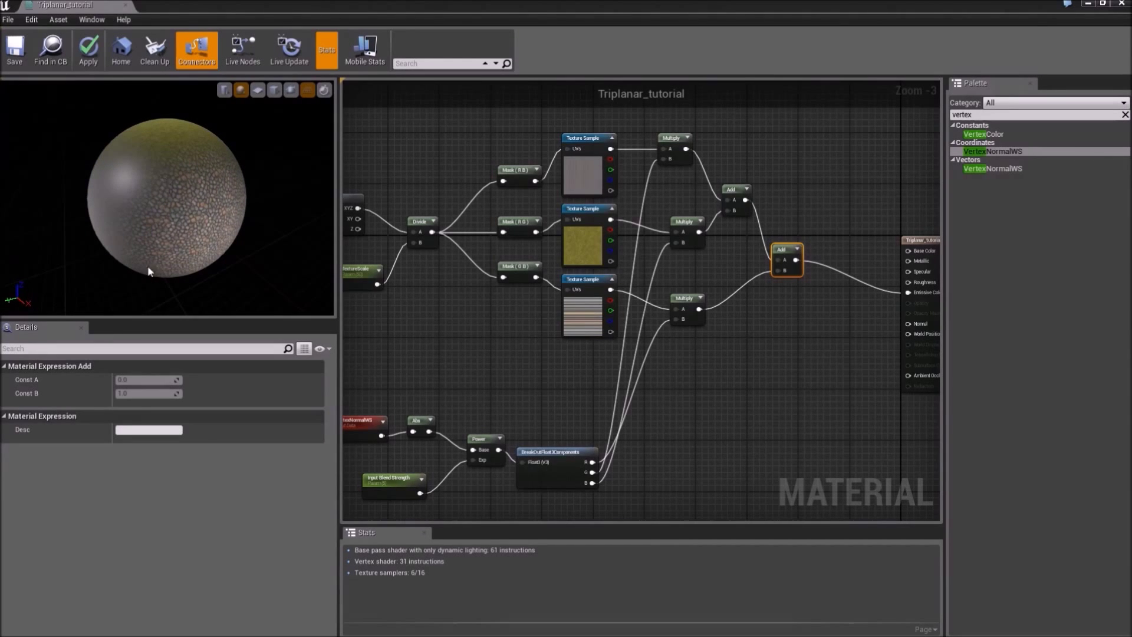
pyautogui.moveTo(214, 152); pyautogui.dragTo(277, 156)
pyautogui.moveTo(450, 338); pyautogui.dragTo(598, 172, button='right')
pyautogui.click(556, 311)
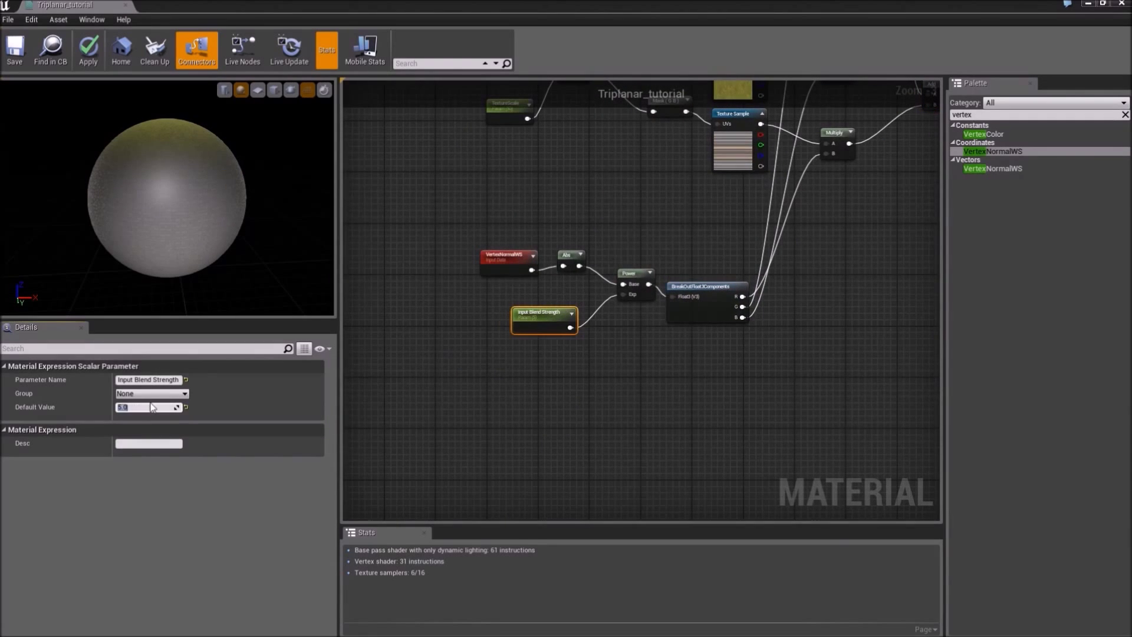
pyautogui.write('20')
pyautogui.press('Return')
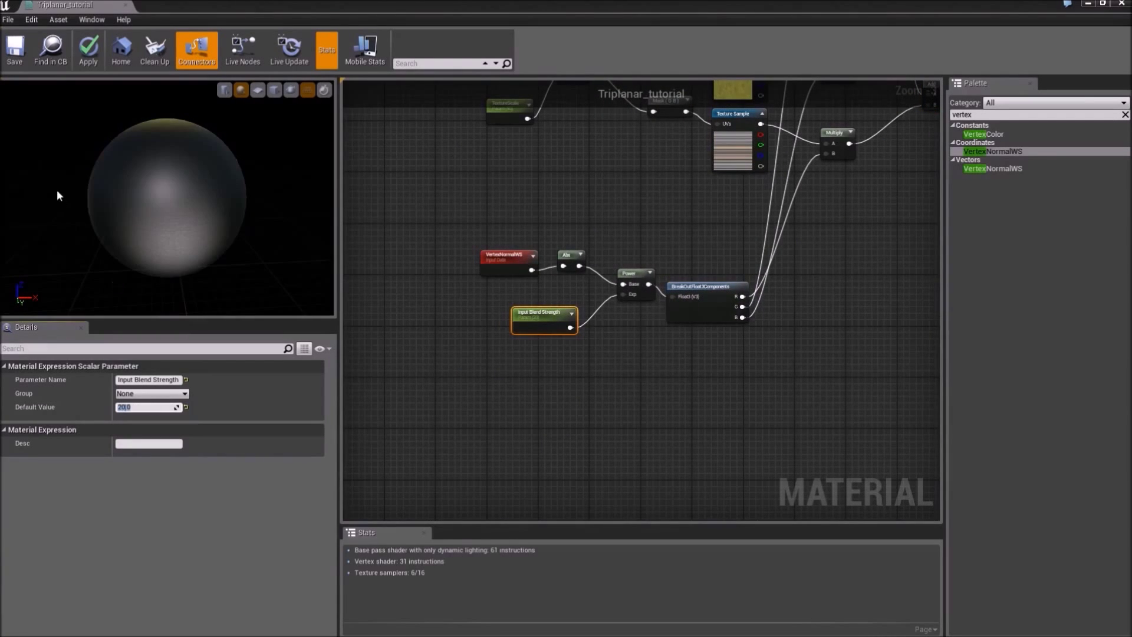
pyautogui.moveTo(65, 192); pyautogui.dragTo(183, 207)
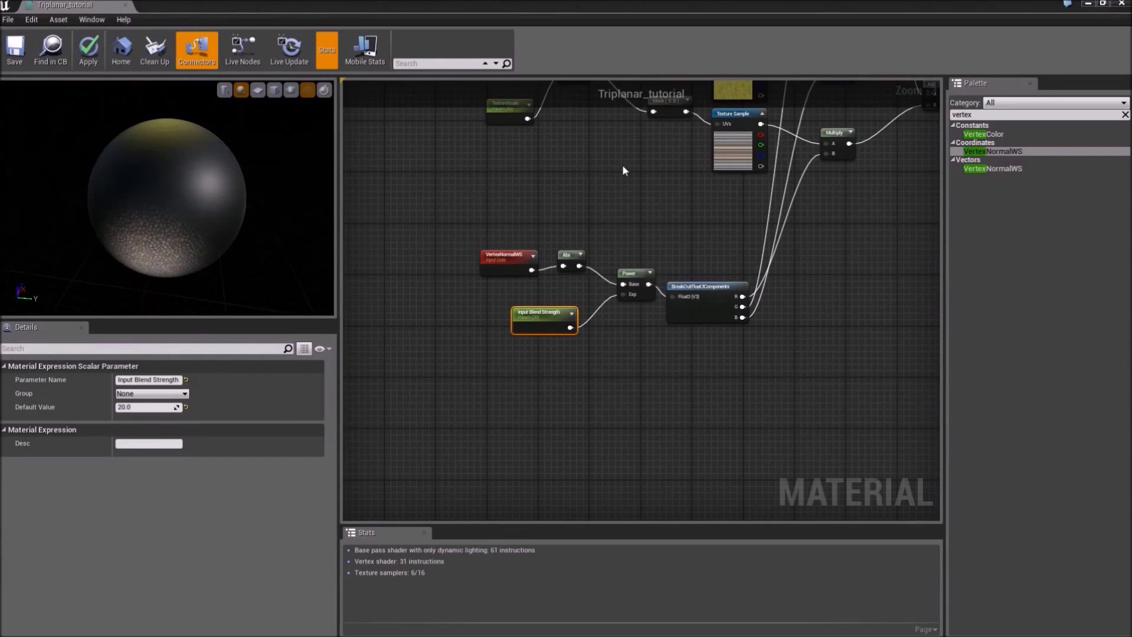
# Step: Move BreakOutFloat3Components below the Power node's output line, and add a Divide node taking Power's output as A
pyautogui.moveTo(658, 221); pyautogui.dragTo(446, 199, button='right')
pyautogui.moveTo(495, 265); pyautogui.dragTo(488, 304)
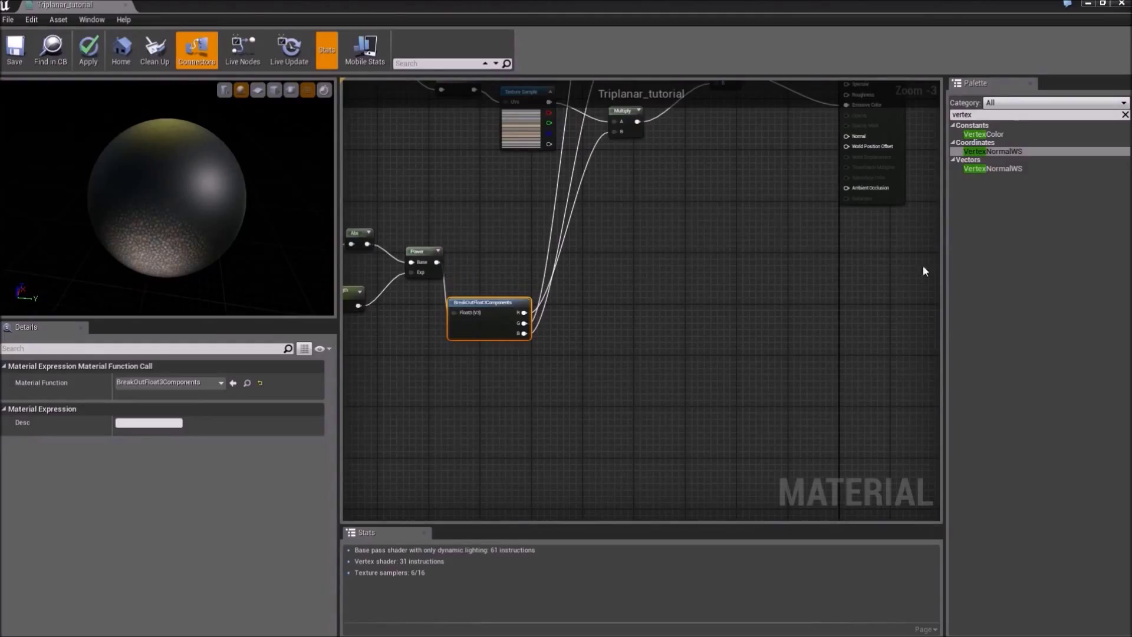
pyautogui.moveTo(437, 262); pyautogui.dragTo(600, 268)
pyautogui.write('/')
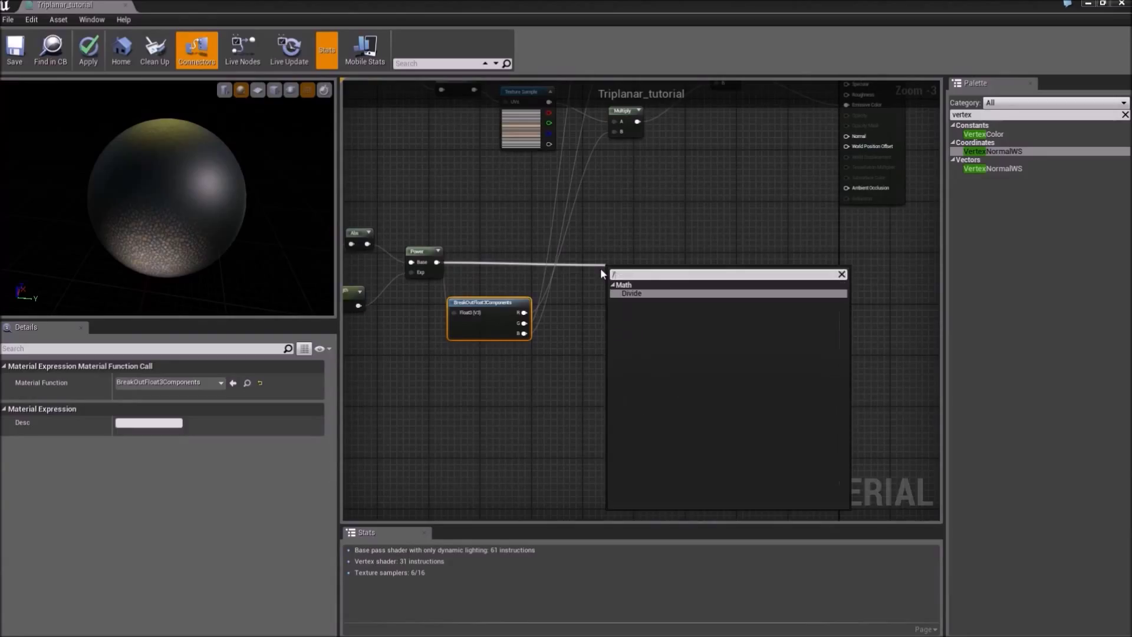
pyautogui.press('Return')
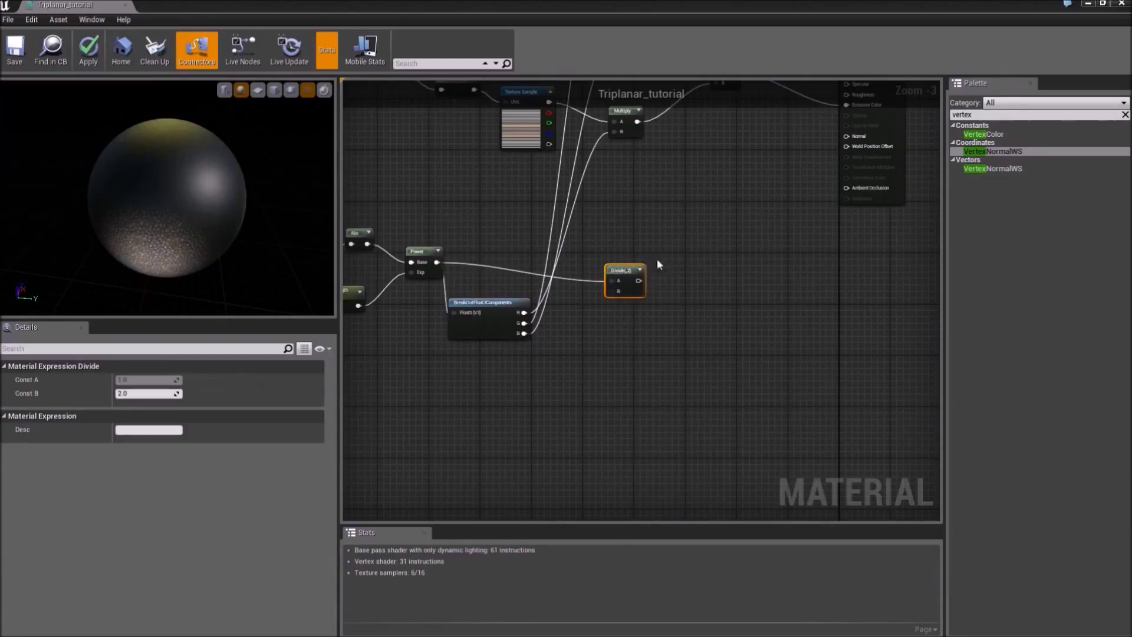
pyautogui.moveTo(629, 271); pyautogui.dragTo(658, 240)
# Step: Create an Add node that sums BreakOutFloat3Components' R output as A and G output as B
pyautogui.moveTo(524, 313); pyautogui.dragTo(580, 324)
pyautogui.write('+')
pyautogui.press('Return')
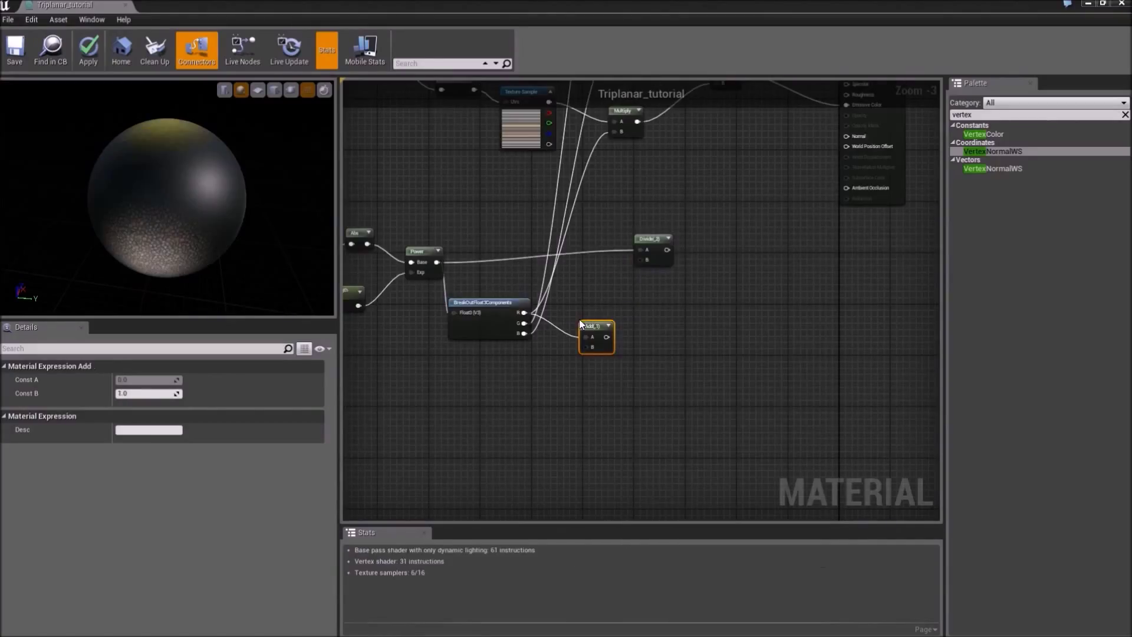
pyautogui.moveTo(524, 323); pyautogui.dragTo(593, 303)
# Step: Duplicate the Add node to sum the first Add with BreakOutFloat3Components' B output, and connect the result to the Divide's B input
pyautogui.hotkey('ctrl', 'w')
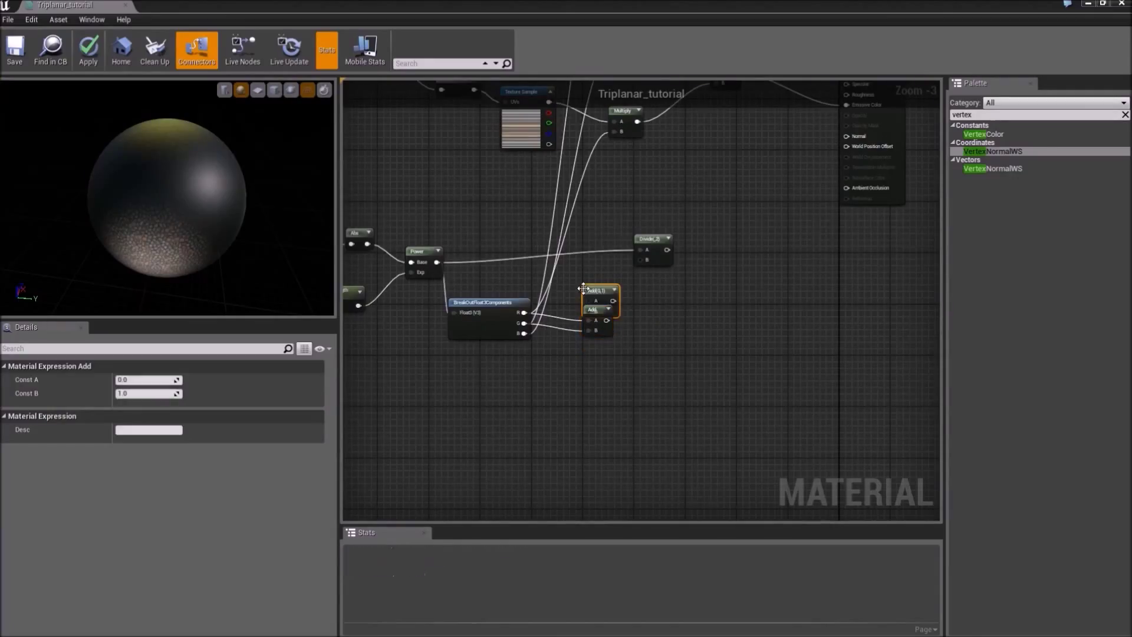
pyautogui.moveTo(596, 300); pyautogui.dragTo(660, 357)
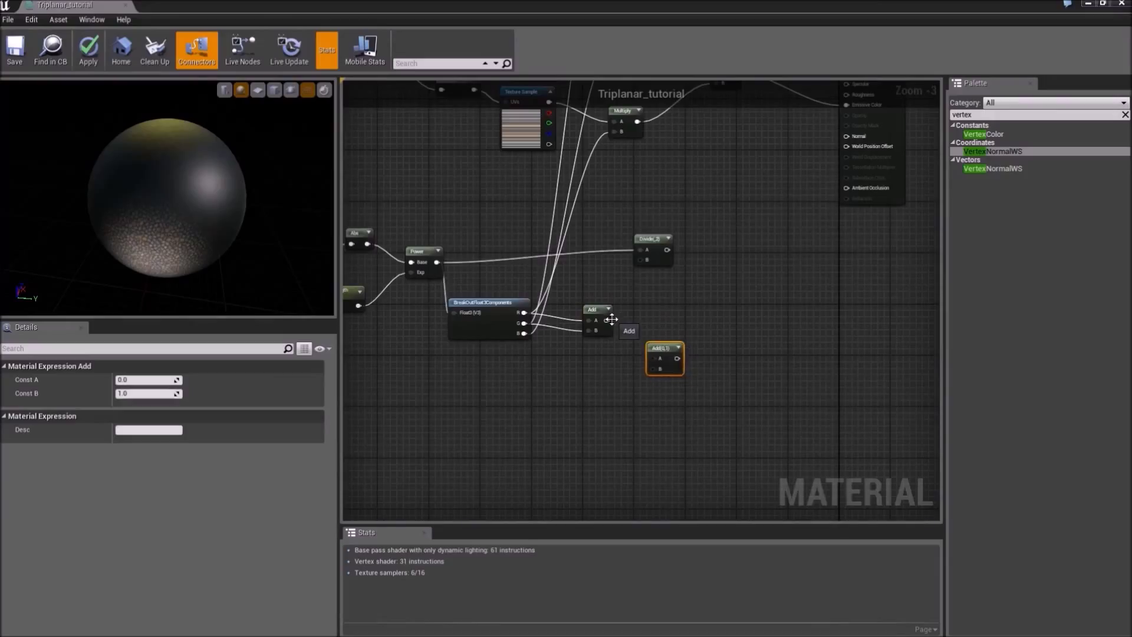
pyautogui.moveTo(610, 319); pyautogui.dragTo(655, 359)
pyautogui.moveTo(524, 333); pyautogui.dragTo(642, 260)
# Step: Shift the whole vertex normal chain away from the Multiply nodes, and tidy the Divide and second Add nodes beside it
pyautogui.moveTo(462, 444); pyautogui.dragTo(685, 494, button='right')
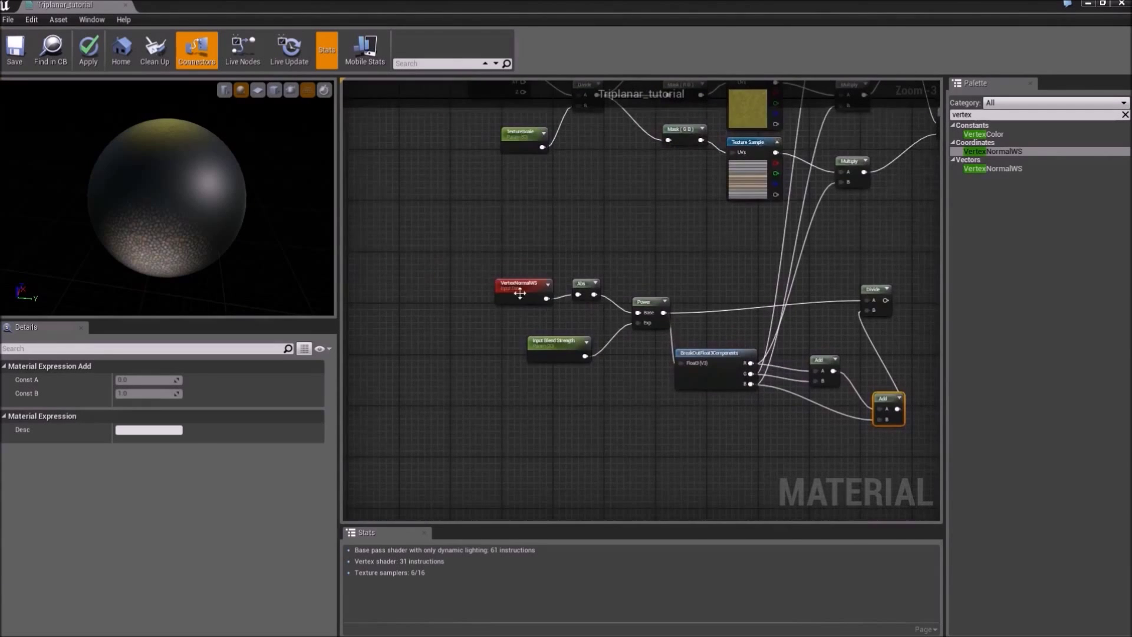
pyautogui.moveTo(462, 260); pyautogui.dragTo(902, 419)
pyautogui.moveTo(747, 352); pyautogui.dragTo(498, 335)
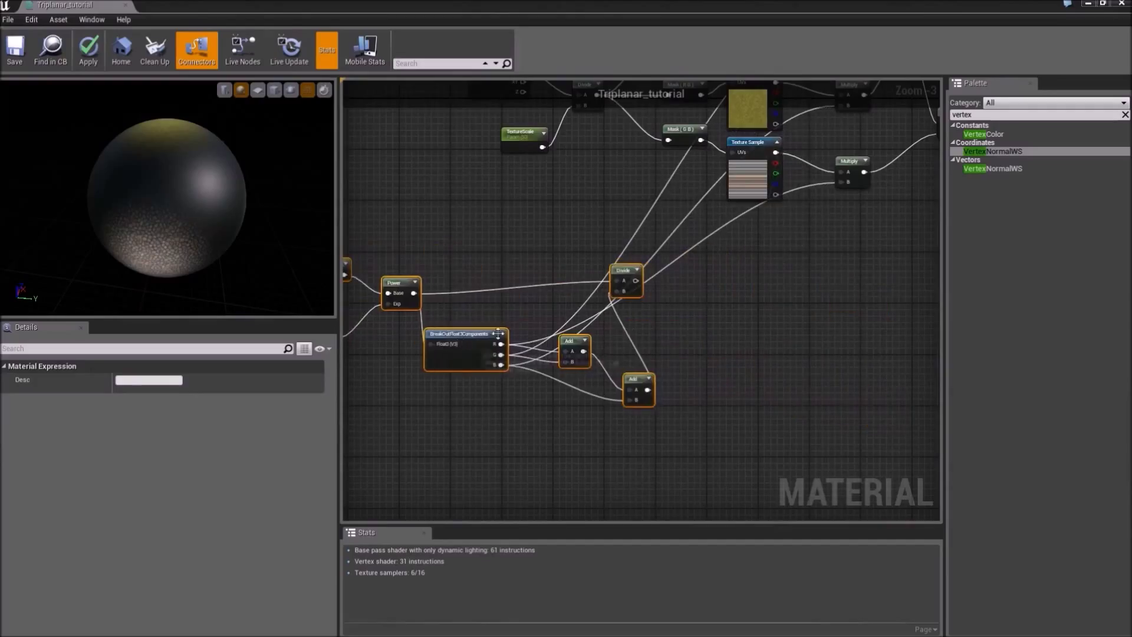
pyautogui.click(626, 275)
pyautogui.moveTo(626, 275); pyautogui.dragTo(659, 287)
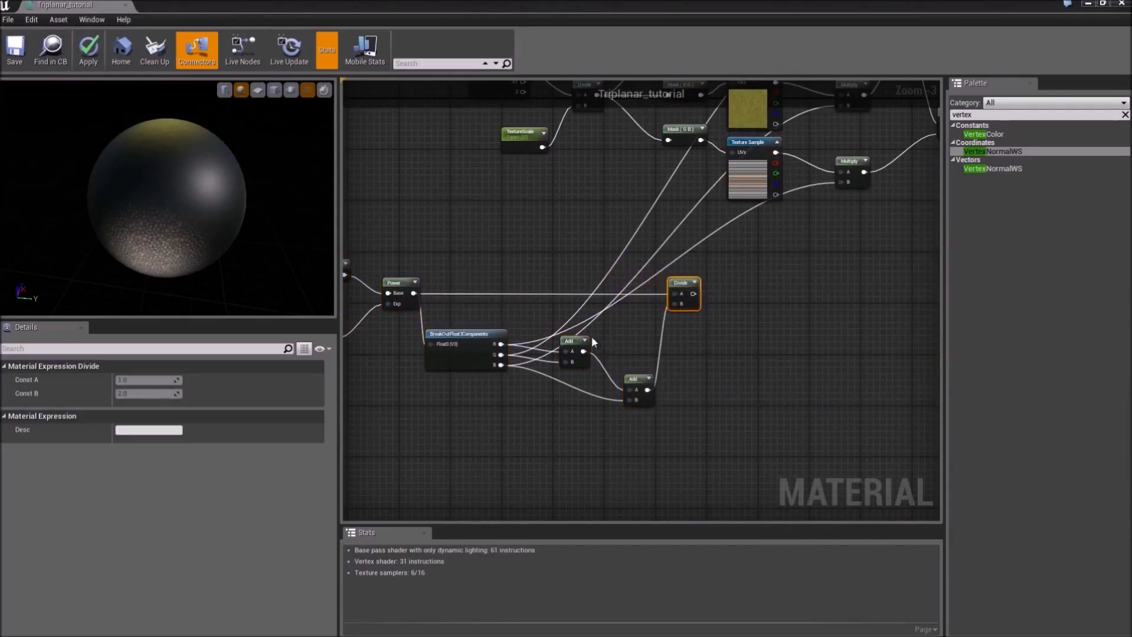
pyautogui.moveTo(637, 379); pyautogui.dragTo(625, 363)
# Step: Add a second BreakOutFloat3Components node fed by the Divide output, and place it beneath the stone texture sample
pyautogui.moveTo(692, 293); pyautogui.dragTo(755, 307)
pyautogui.write('bre')
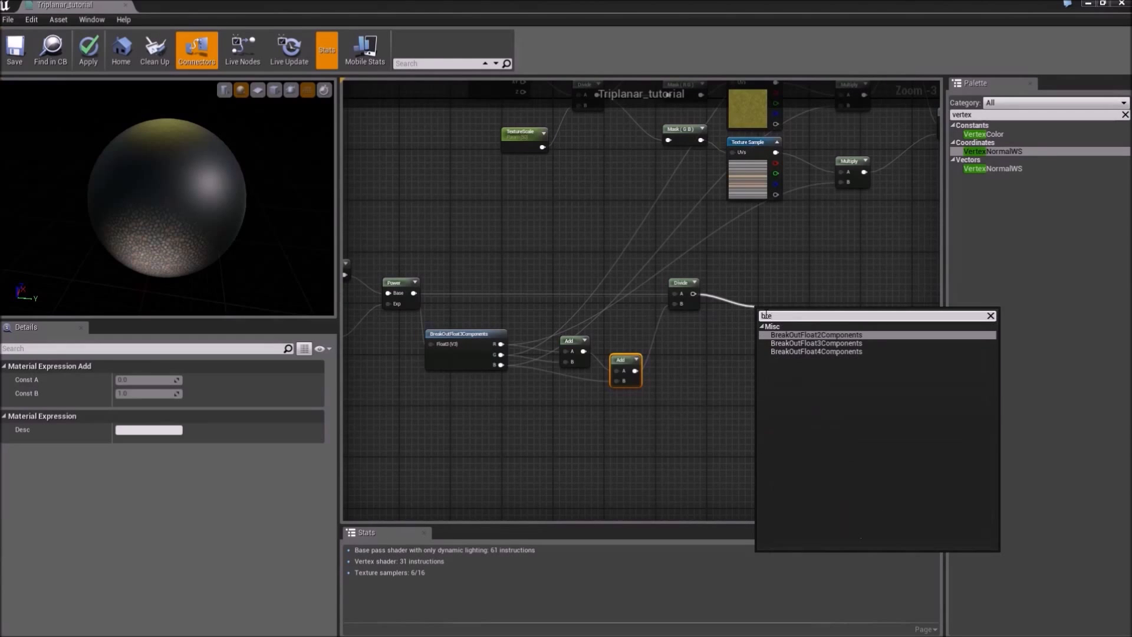
pyautogui.press('Down')
pyautogui.press('Return')
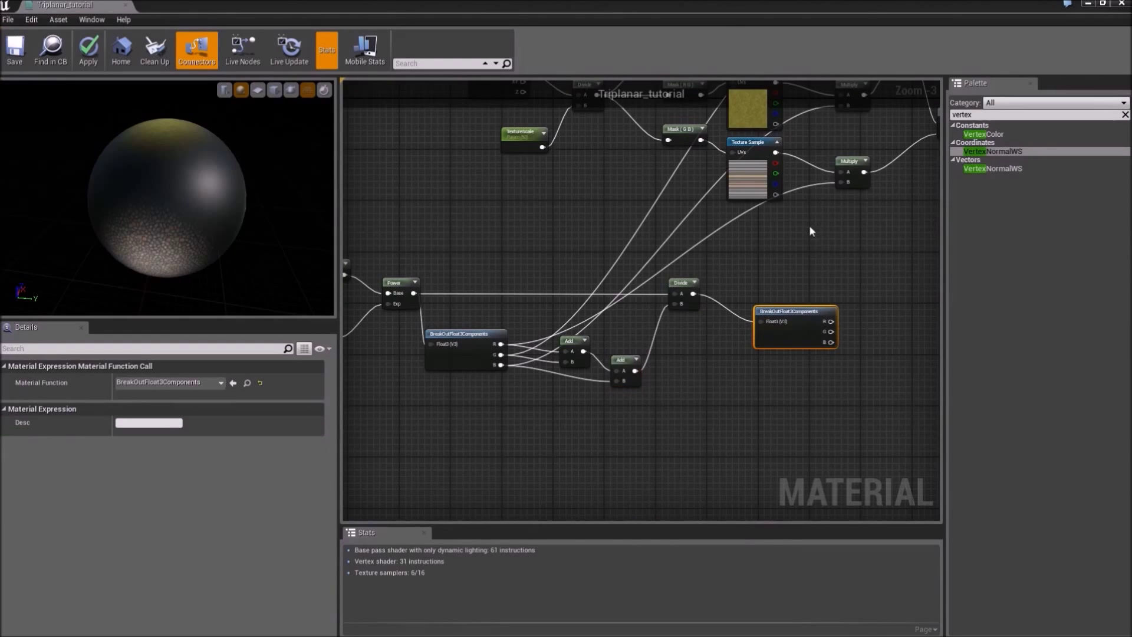
pyautogui.moveTo(809, 230); pyautogui.dragTo(655, 306, button='right')
pyautogui.moveTo(737, 299); pyautogui.dragTo(784, 371, button='right')
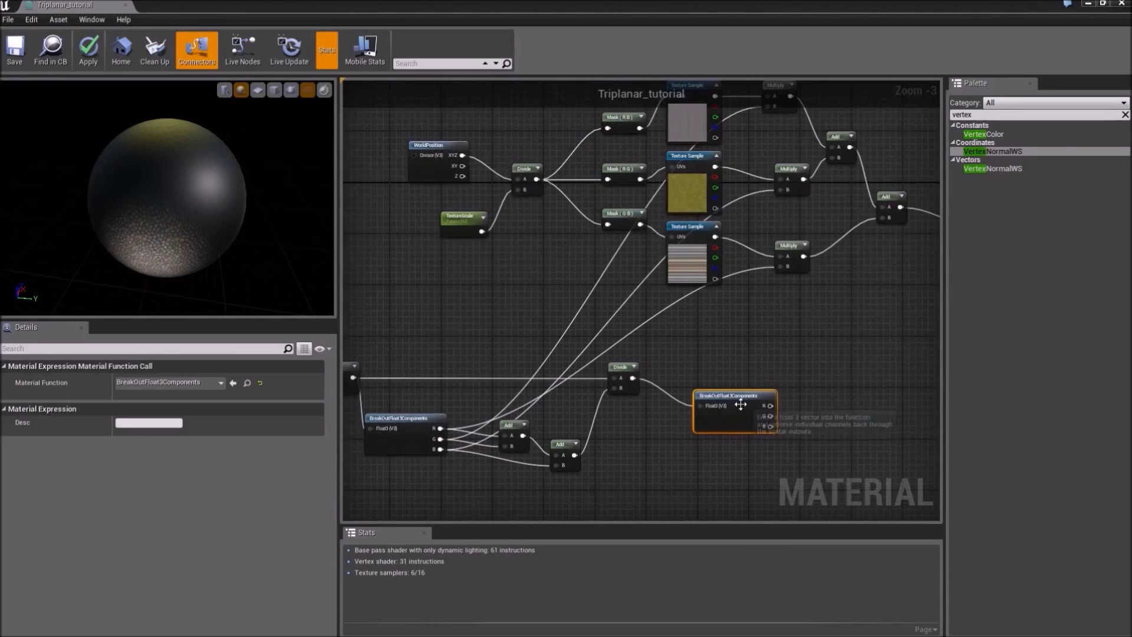
pyautogui.moveTo(741, 404); pyautogui.dragTo(725, 369)
pyautogui.moveTo(773, 353); pyautogui.dragTo(703, 377, button='right')
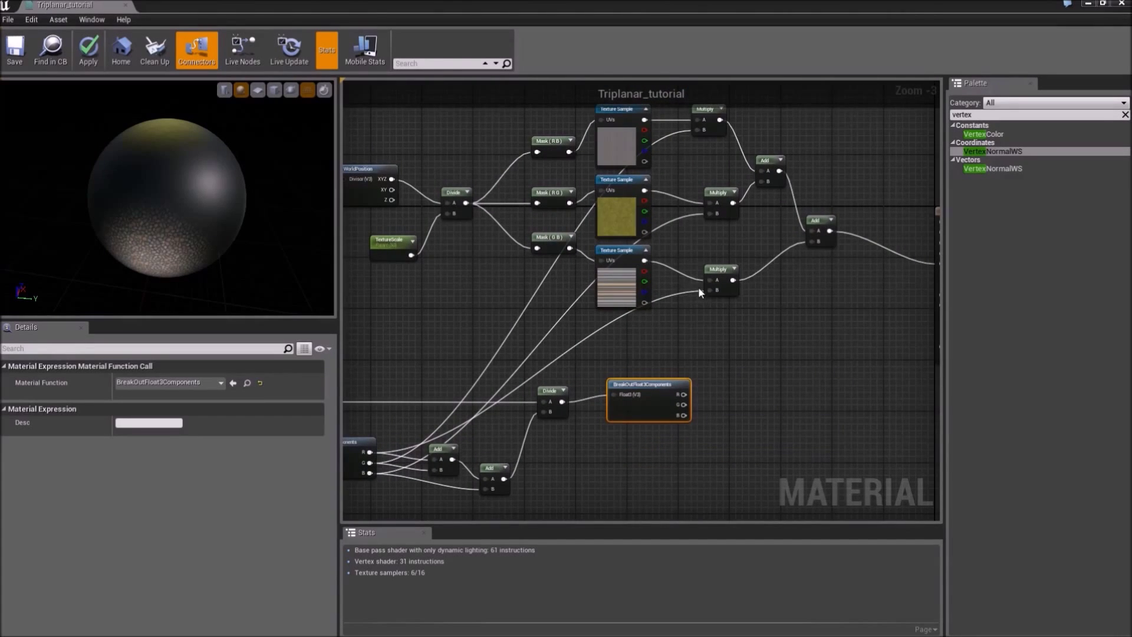
# Step: Rewire the Multiply nodes' B inputs to the new BreakOutFloat3Components: R to stone, B to grass and G to brick, and move the node closer to the Divide
pyautogui.moveTo(709, 289); pyautogui.dragTo(709, 289)
pyautogui.moveTo(684, 394); pyautogui.dragTo(708, 289)
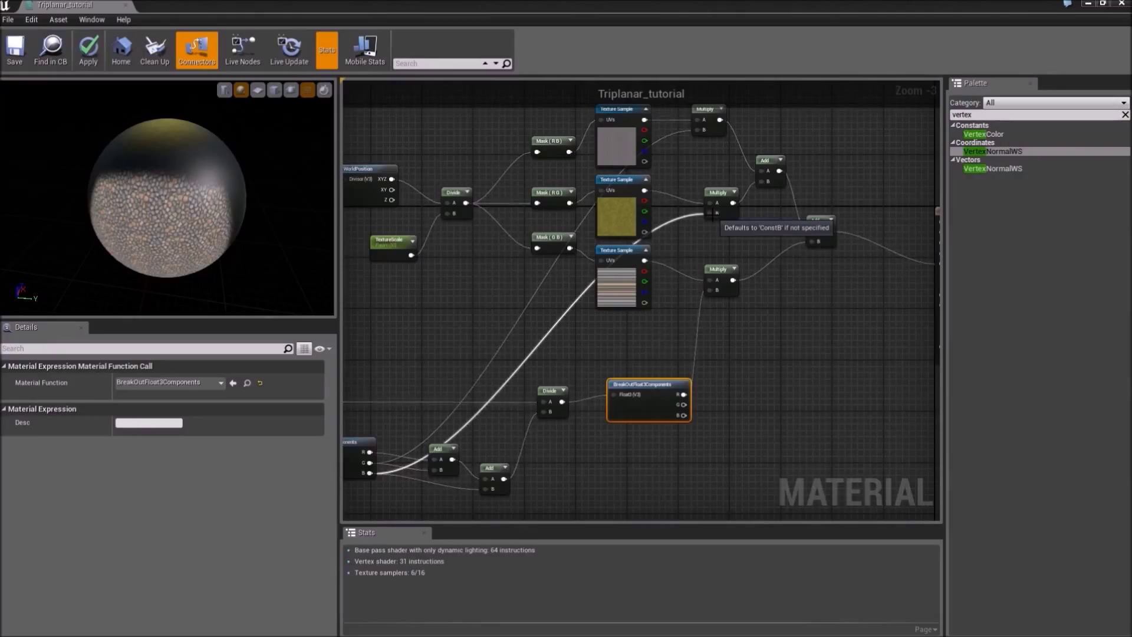
pyautogui.moveTo(713, 213); pyautogui.dragTo(698, 129)
pyautogui.moveTo(635, 384); pyautogui.dragTo(608, 370)
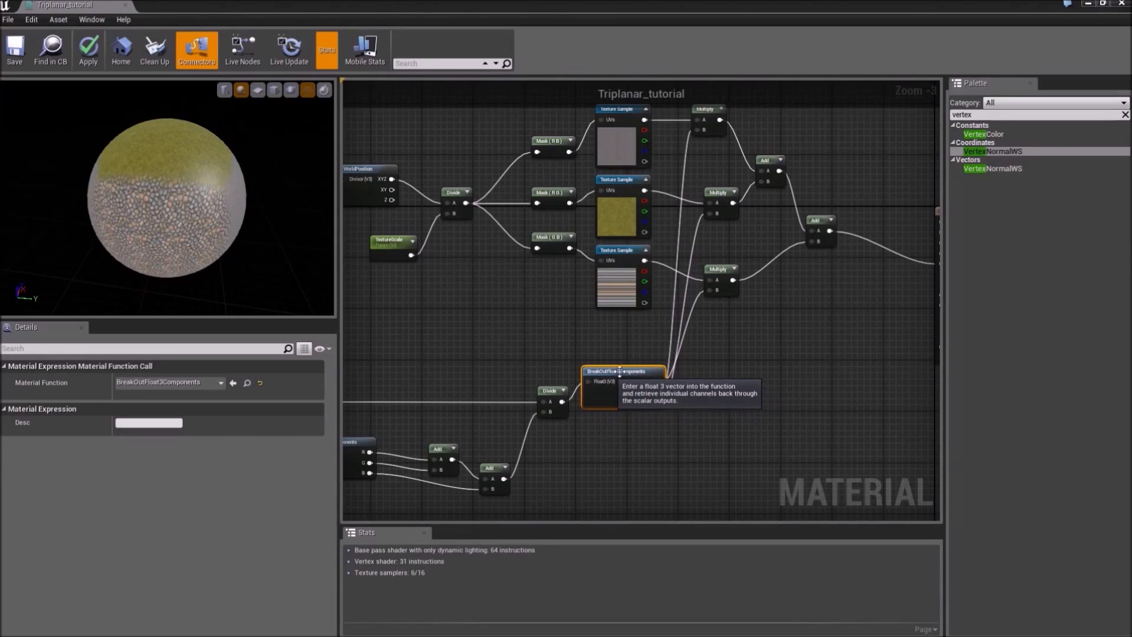
# Step: Inspect the textures' transitions up close on the preview sphere, and try an Input Blend Strength default value of 100
pyautogui.moveTo(635, 326); pyautogui.dragTo(503, 349, button='right')
pyautogui.moveTo(244, 211); pyautogui.dragTo(344, 346)
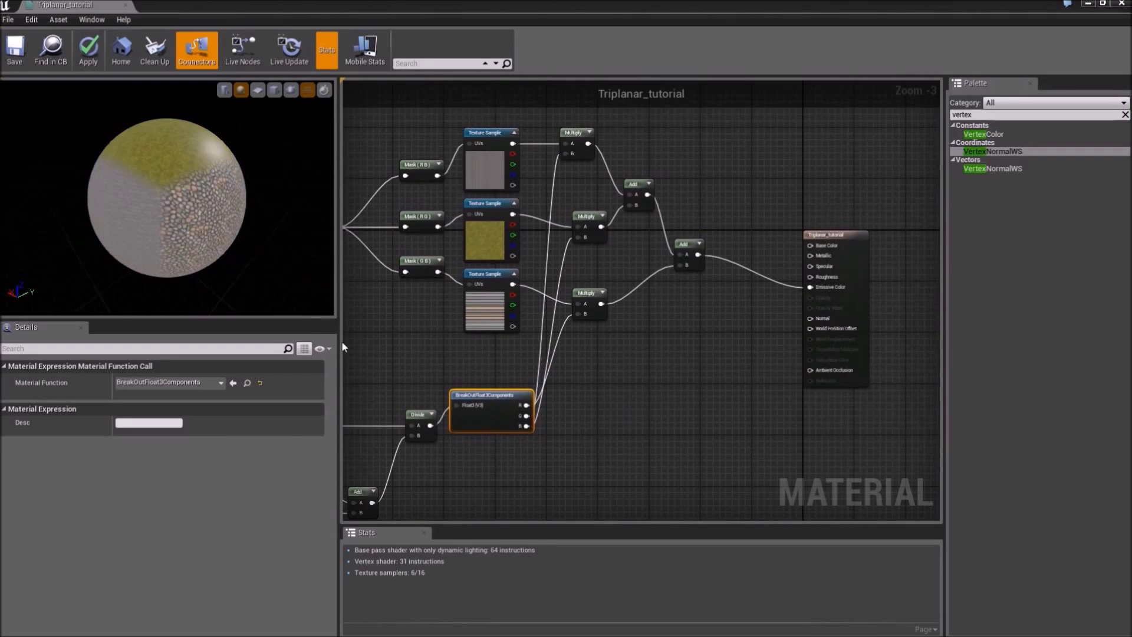
pyautogui.moveTo(147, 164)
pyautogui.mouseDown(button='right')
pyautogui.moveTo(146, 107)
pyautogui.moveTo(146, 148)
pyautogui.mouseUp(button='right')
pyautogui.moveTo(146, 164); pyautogui.dragTo(186, 313)
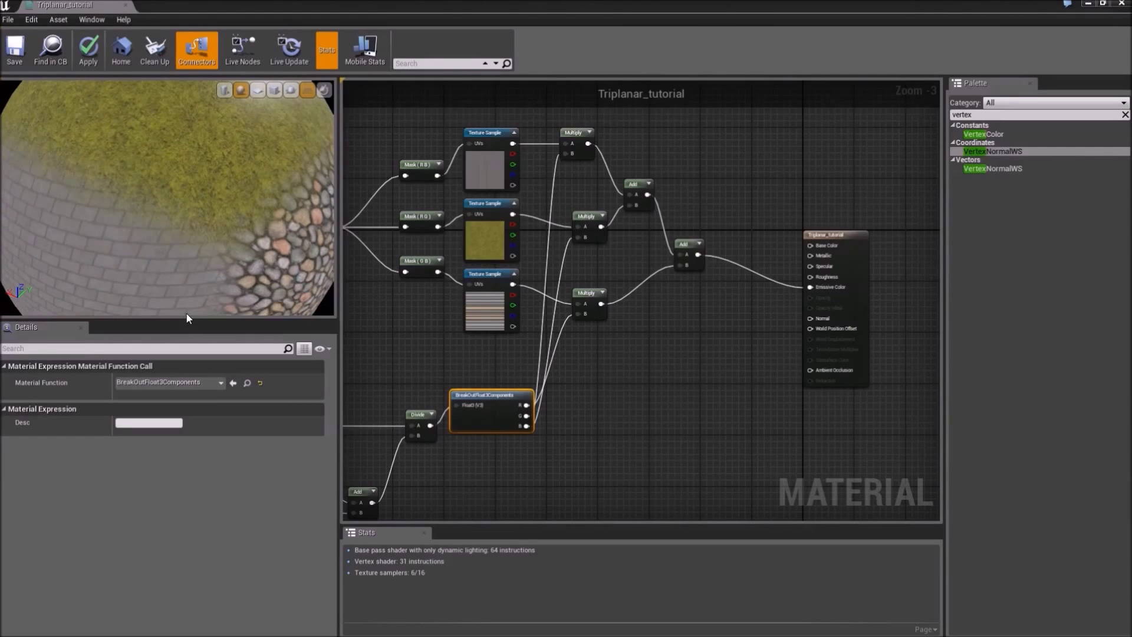
pyautogui.moveTo(386, 319); pyautogui.dragTo(683, 289, button='right')
pyautogui.moveTo(539, 335); pyautogui.dragTo(853, 203, button='right')
pyautogui.click(674, 303)
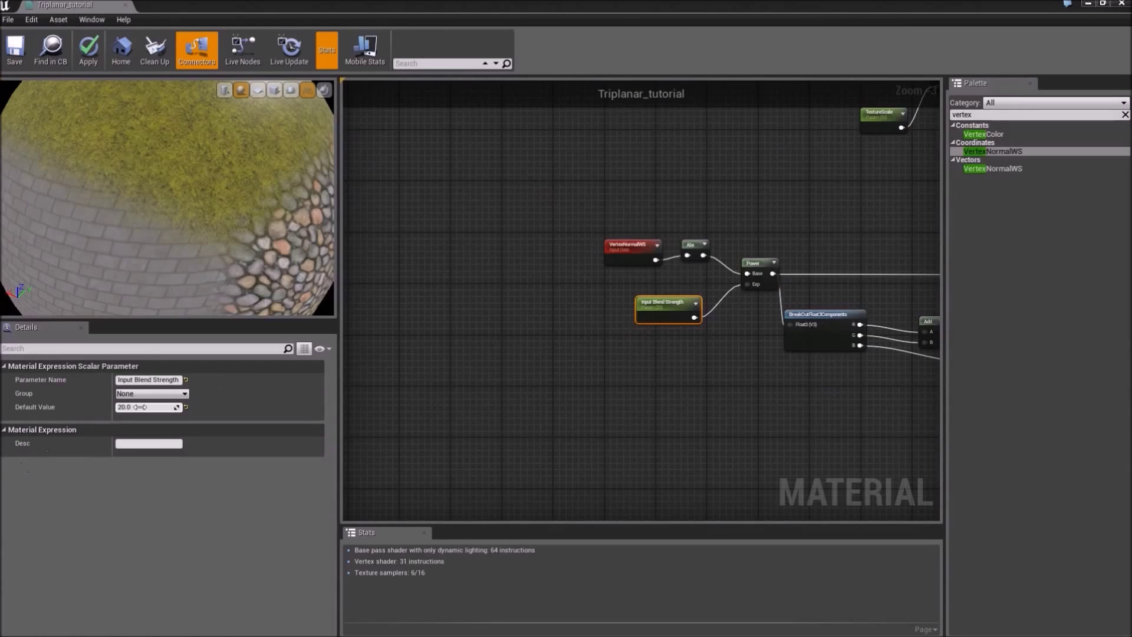
pyautogui.click(121, 409)
pyautogui.write('100')
pyautogui.press('Return')
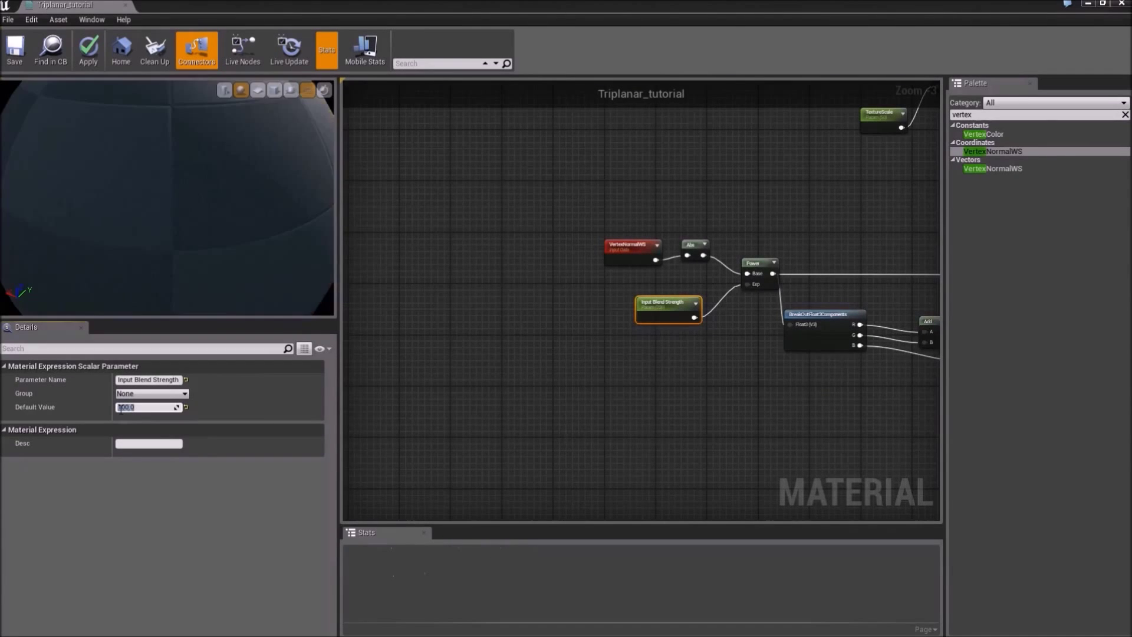
pyautogui.moveTo(189, 246); pyautogui.dragTo(198, 358)
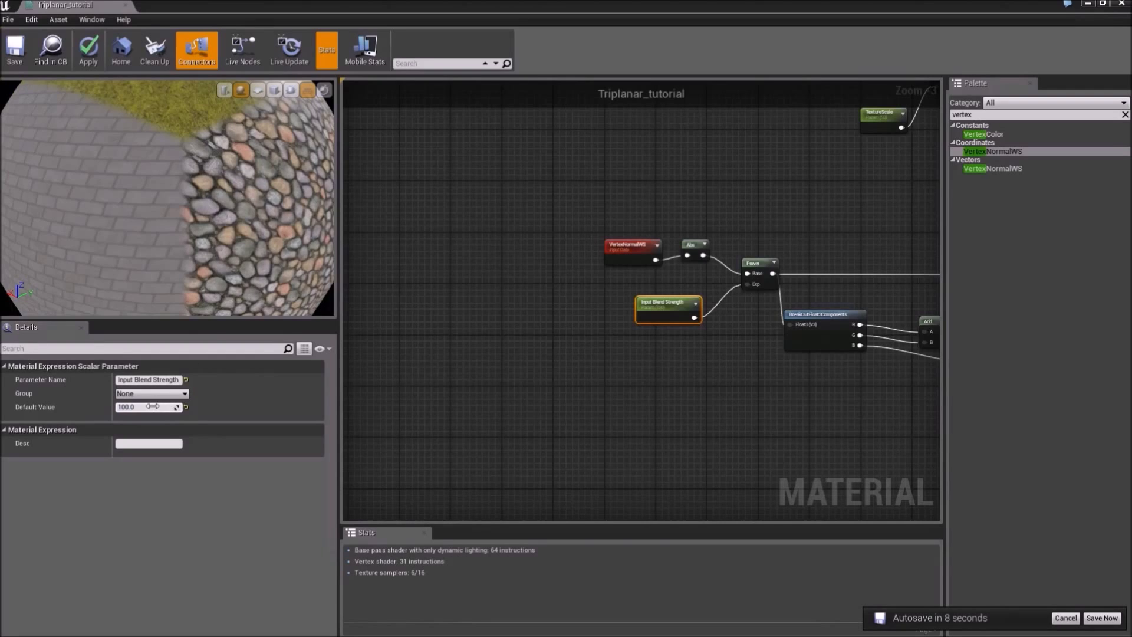
# Step: Set the Input Blend Strength parameter's default value to 5 and bring the complete material graph into view
pyautogui.write('5')
pyautogui.press('Return')
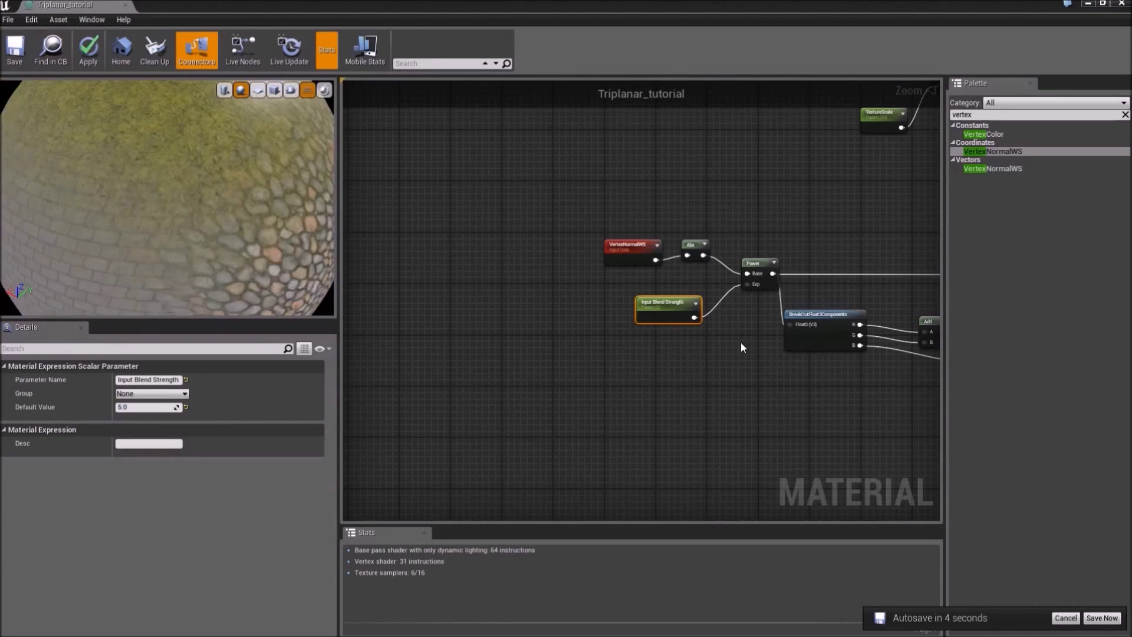
pyautogui.moveTo(755, 198); pyautogui.dragTo(402, 391, button='right')
pyautogui.scroll(-2, 471, 355)
pyautogui.moveTo(499, 365); pyautogui.dragTo(543, 344, button='right')
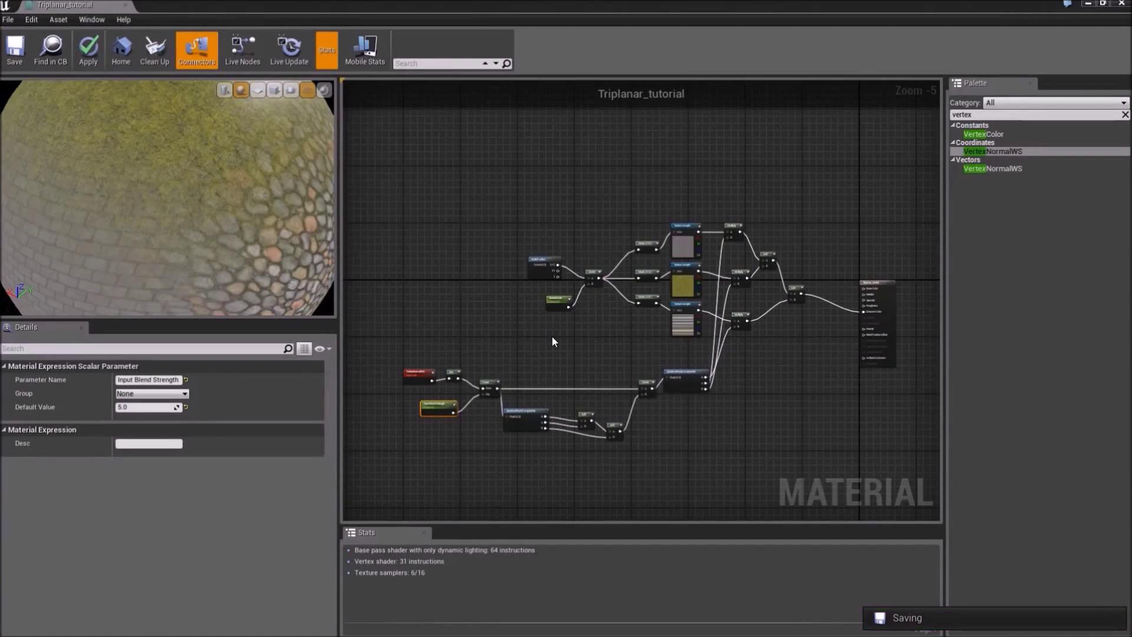